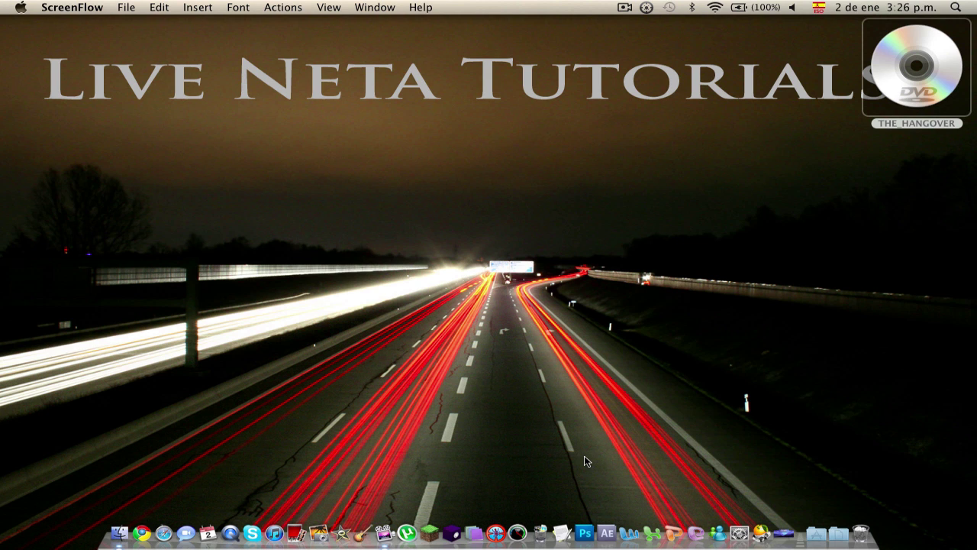
# Go from the home folder in Finder into the After Effects Projects folder.
pyautogui.click(127, 527)
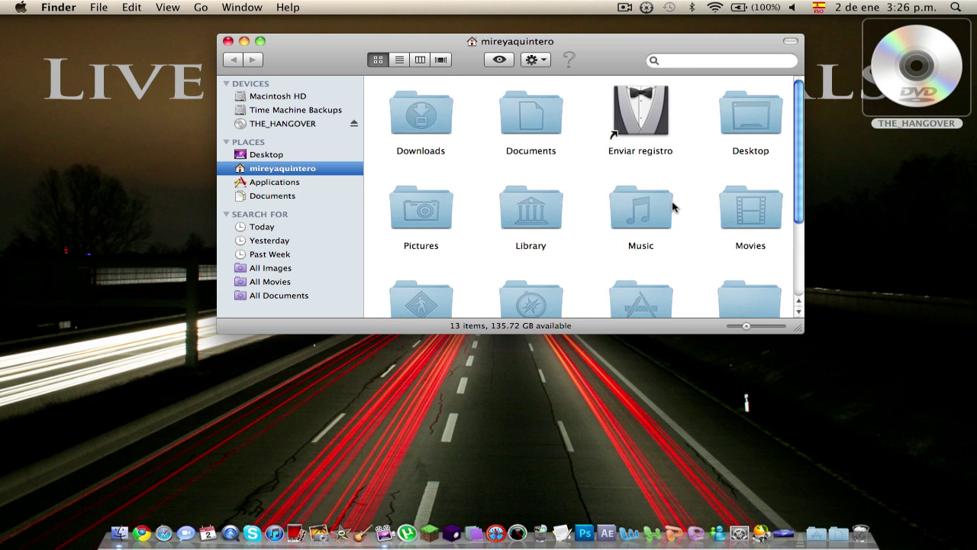
pyautogui.scroll(-5, 673, 206)
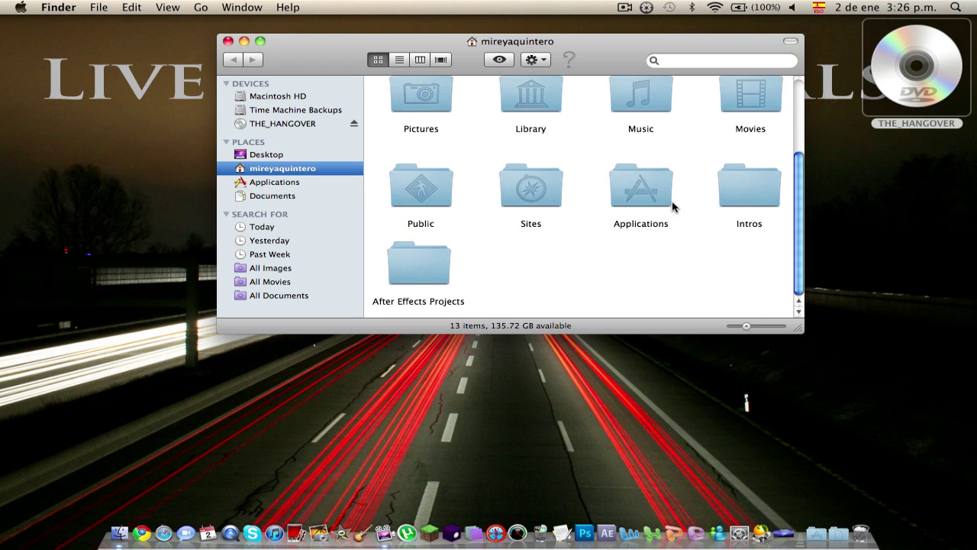
pyautogui.click(761, 196)
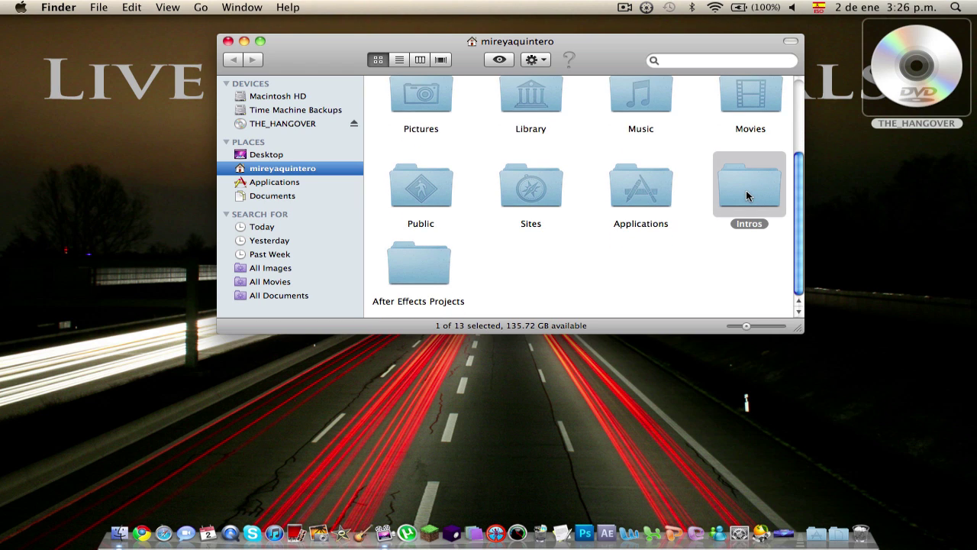
pyautogui.click(422, 266)
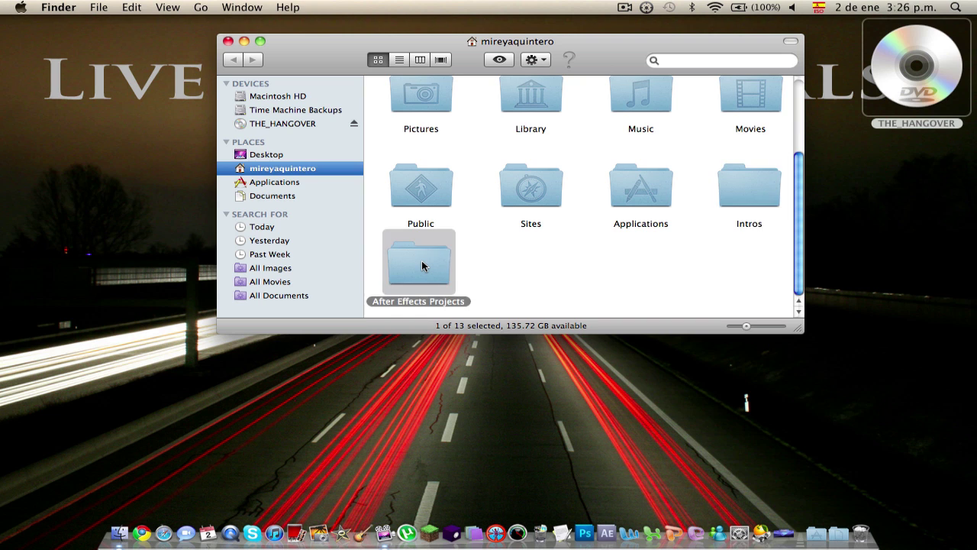
pyautogui.doubleClick(422, 265)
# Browse the clips in cover flow and play a preview of the Super POwer pro!.mov kitchen clip.
pyautogui.hscroll(5, 702, 153)
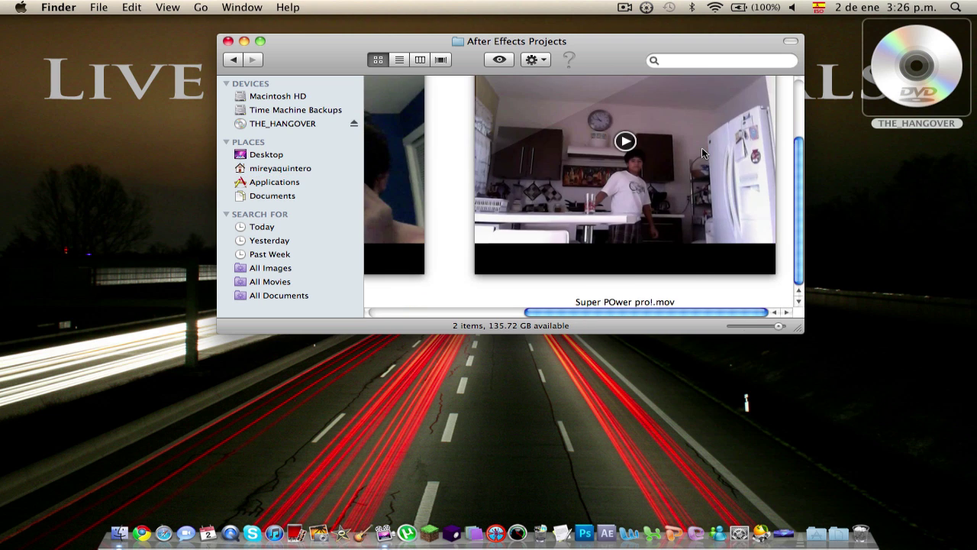
pyautogui.hscroll(-10, 701, 153)
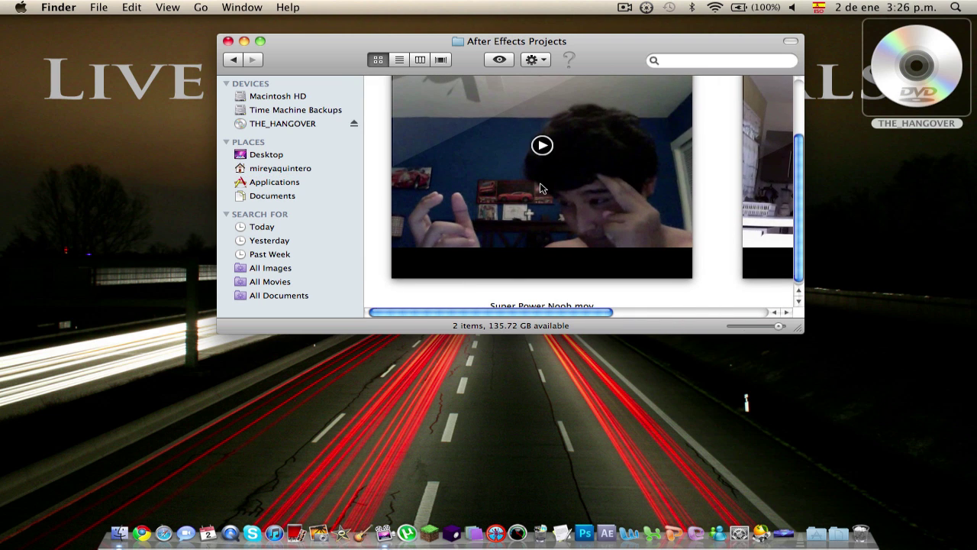
pyautogui.hscroll(5, 540, 182)
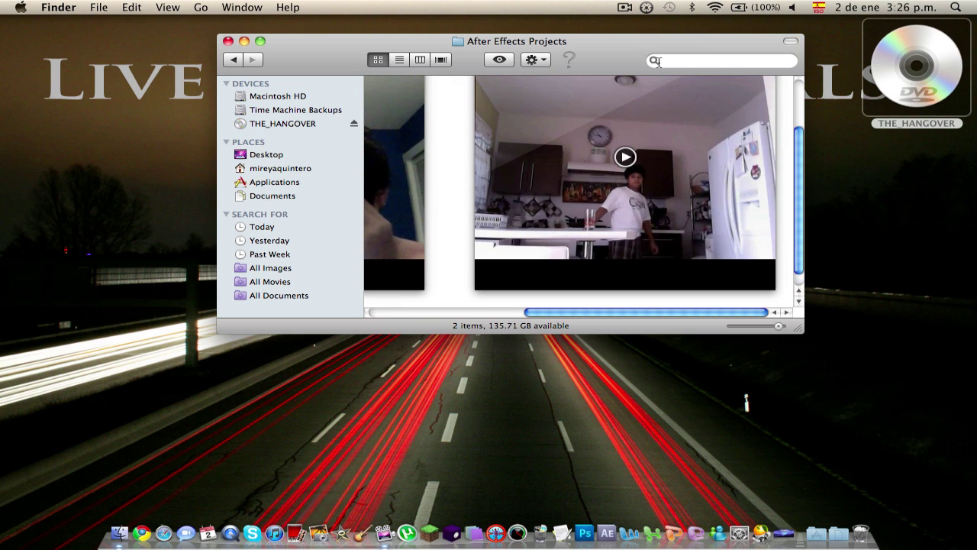
pyautogui.click(625, 157)
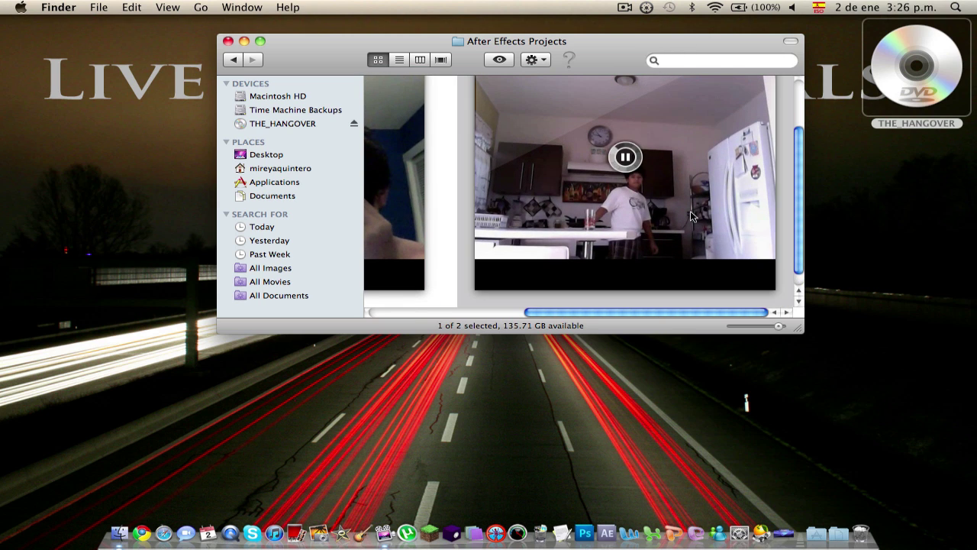
pyautogui.scroll(2, 701, 215)
pyautogui.scroll(-2, 701, 216)
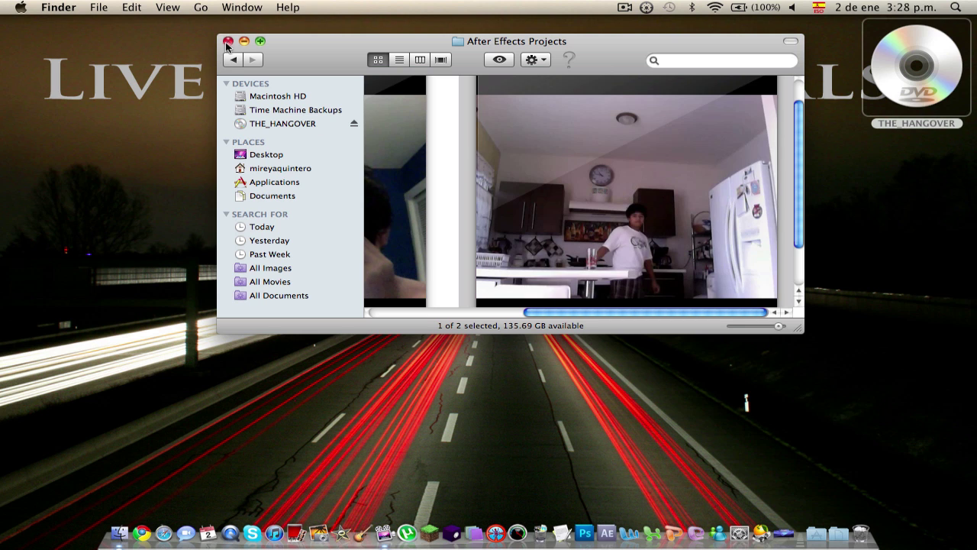
# Close the Finder window, bring Photo Booth forward and play back the new 22-second third movie.
pyautogui.click(227, 42)
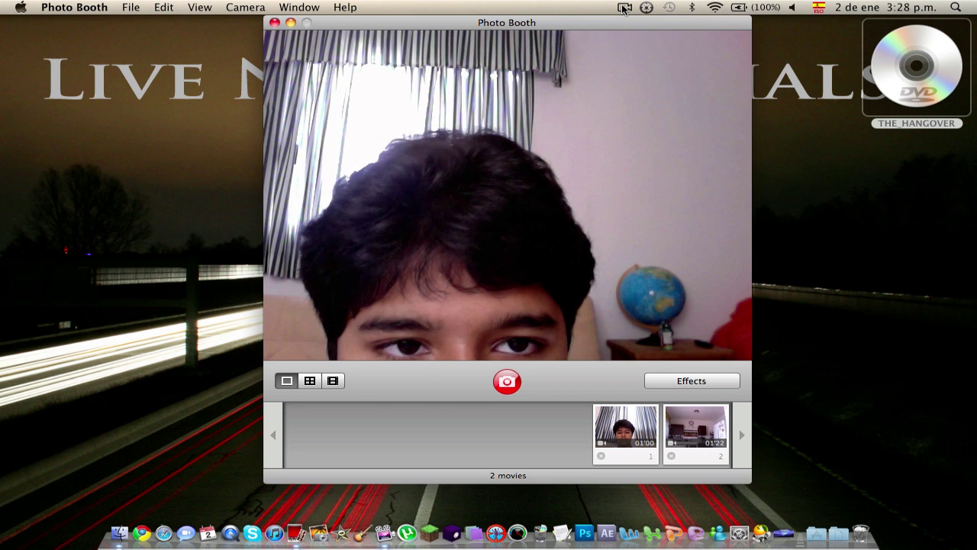
pyautogui.click(623, 9)
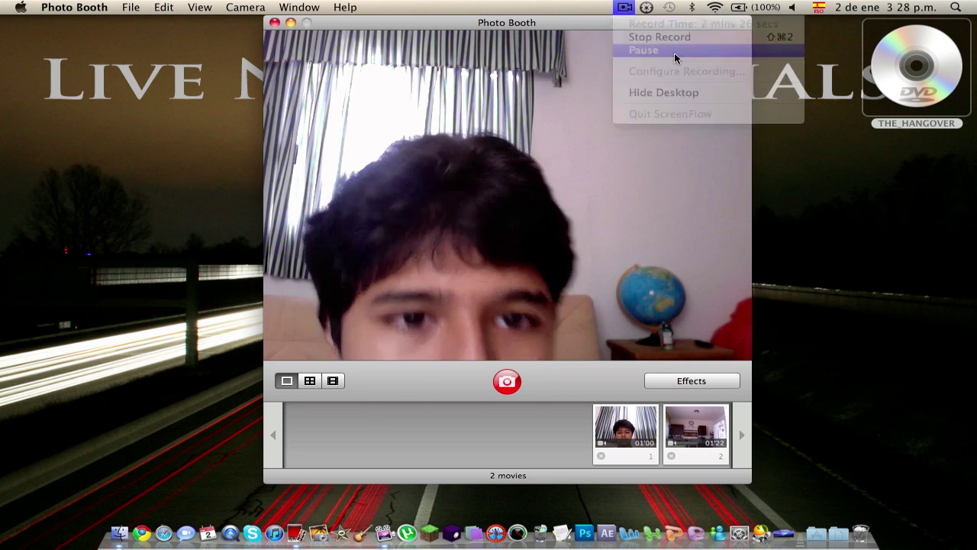
pyautogui.click(674, 51)
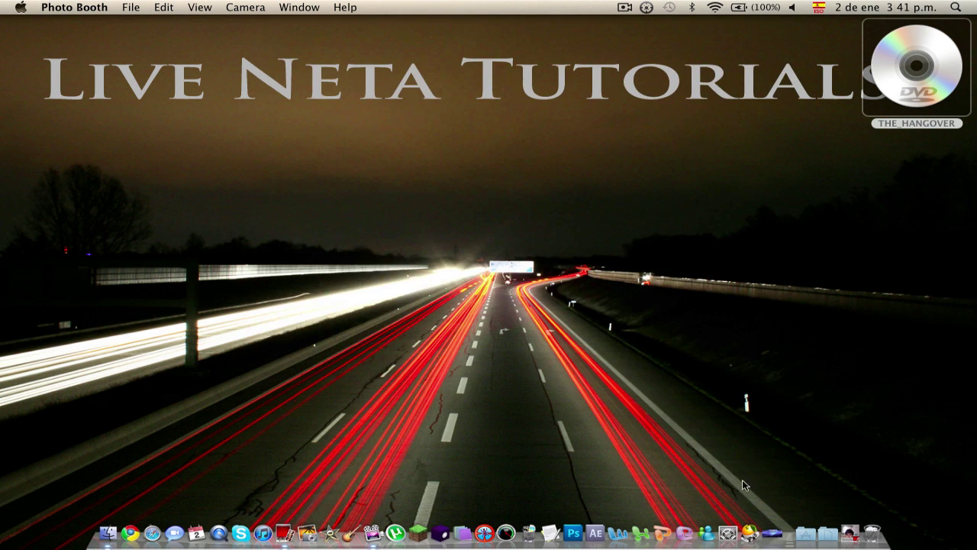
pyautogui.click(851, 532)
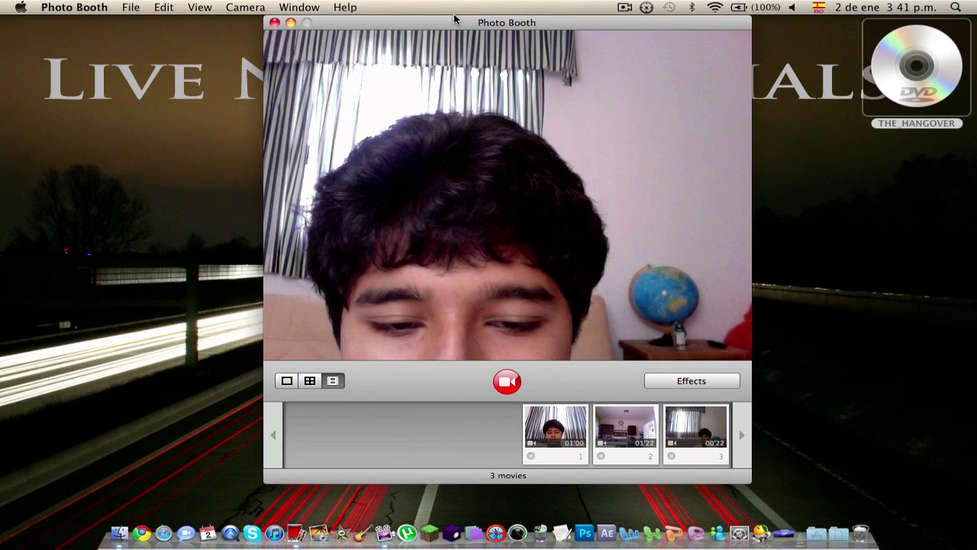
pyautogui.moveTo(453, 21); pyautogui.dragTo(425, 14)
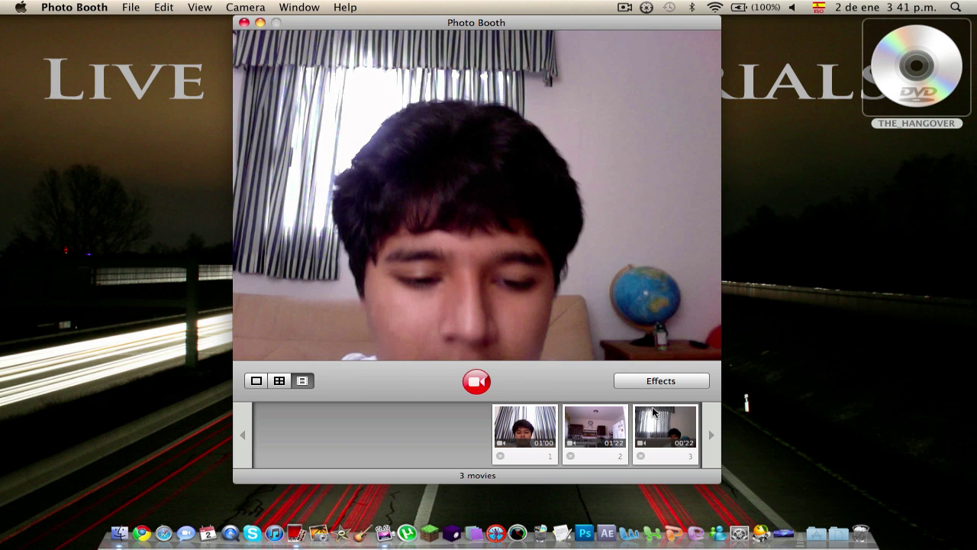
pyautogui.click(652, 412)
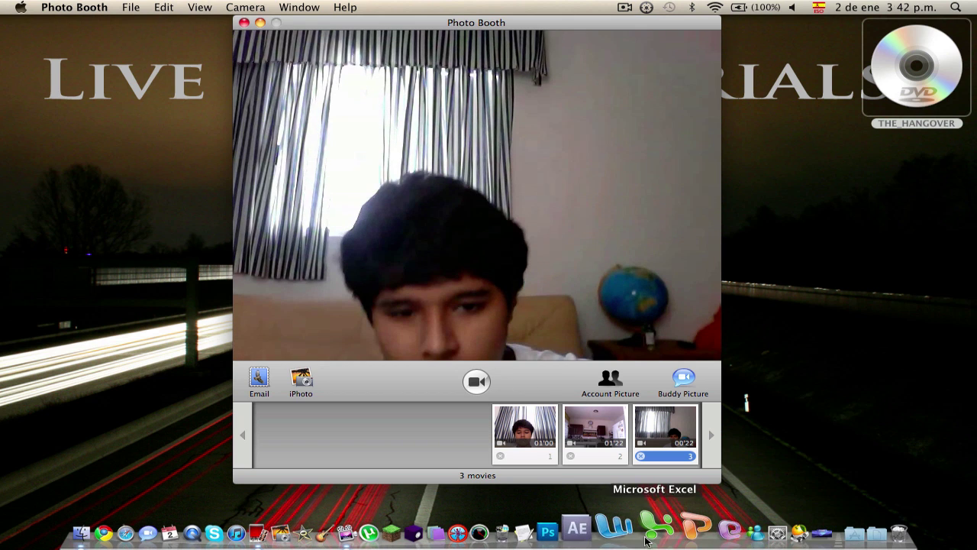
# Launch After Effects CS5, postpone activation with Remind Me Later and close the Welcome screen.
pyautogui.click(613, 527)
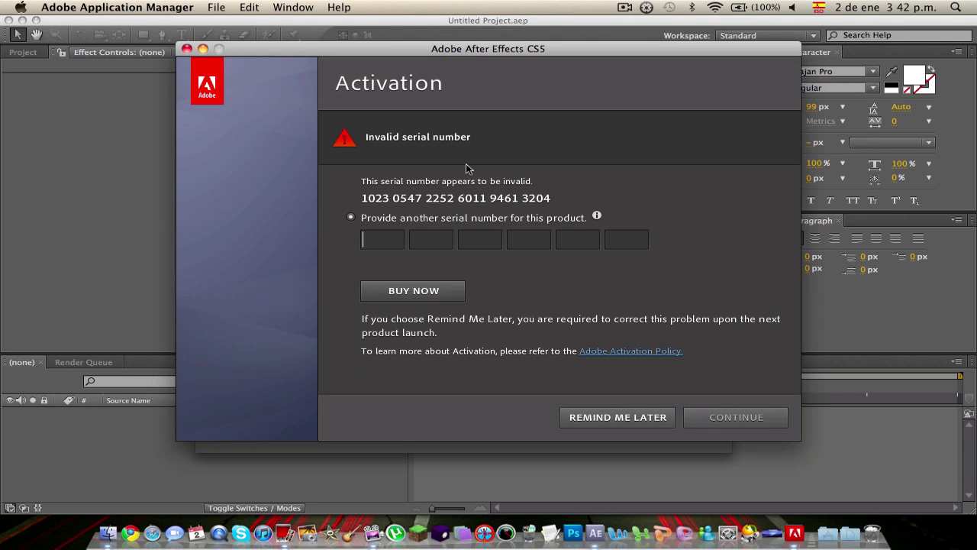
pyautogui.click(641, 420)
pyautogui.click(672, 432)
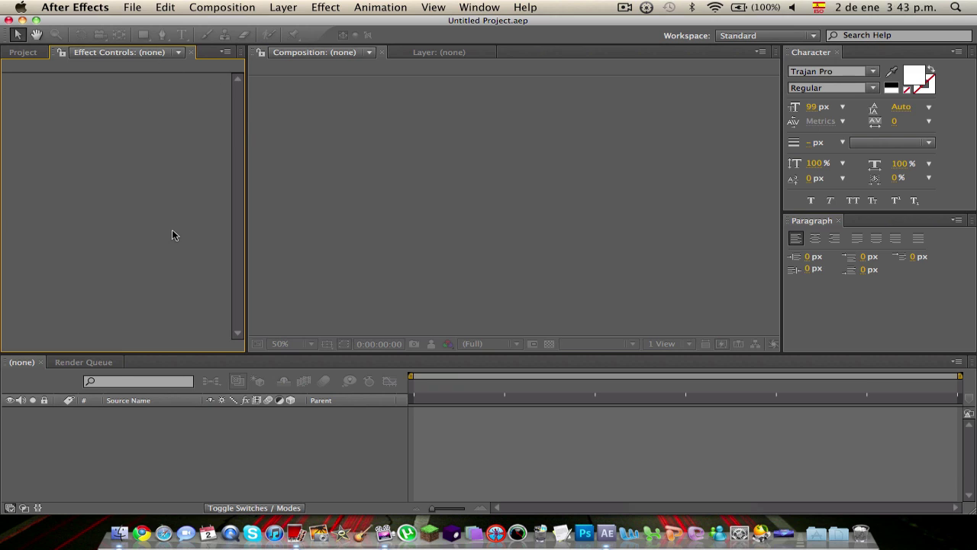
# Use Exposé to reach Photo Booth and drag the third movie into the After Effects project.
pyautogui.press('F11')
pyautogui.press('F11')
pyautogui.press('F9')
pyautogui.click(511, 132)
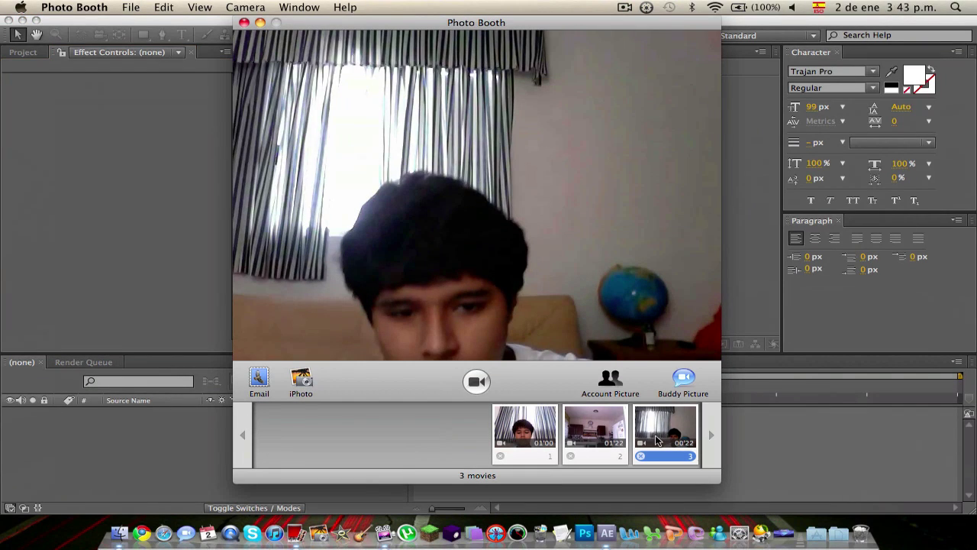
pyautogui.moveTo(663, 433); pyautogui.dragTo(608, 532)
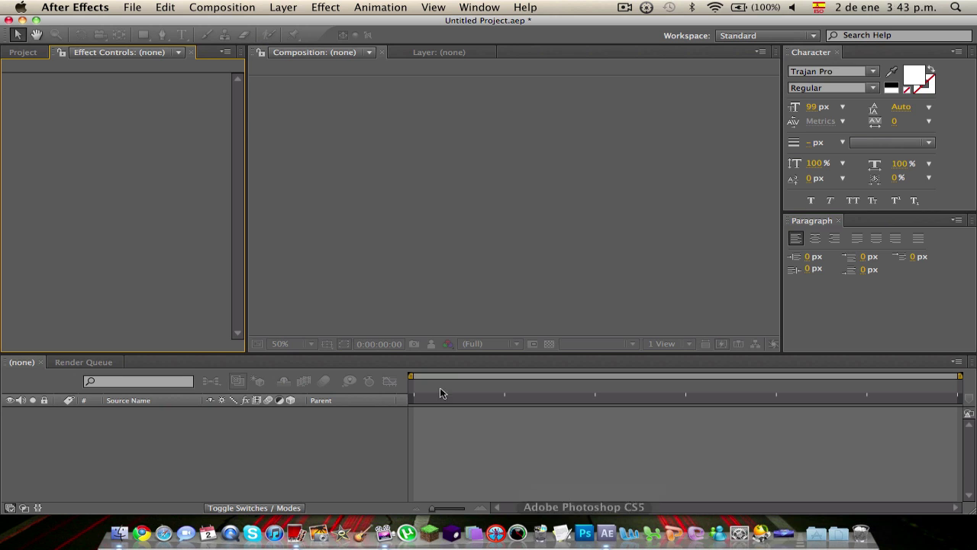
# Create a composition from the imported movie and scrub it back to the start.
pyautogui.click(19, 55)
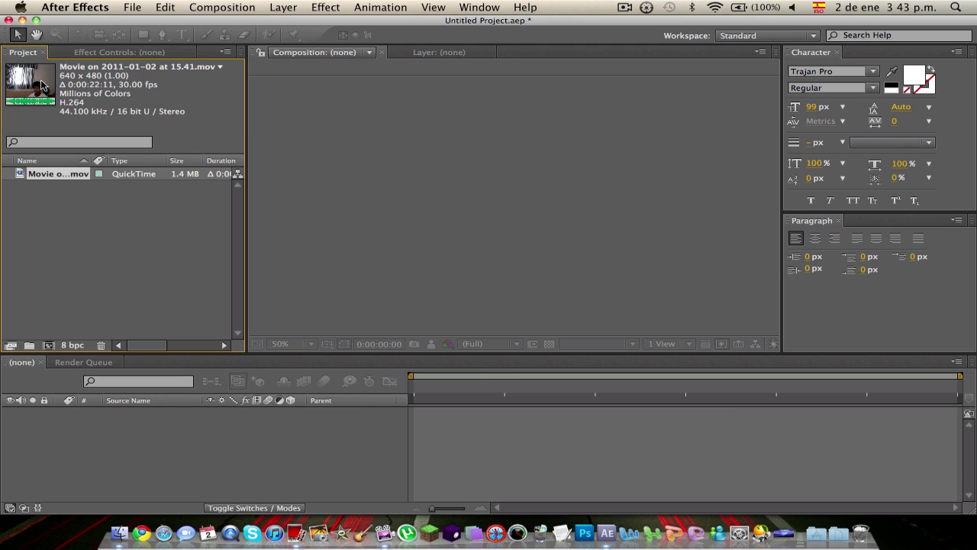
pyautogui.moveTo(42, 86); pyautogui.dragTo(508, 433)
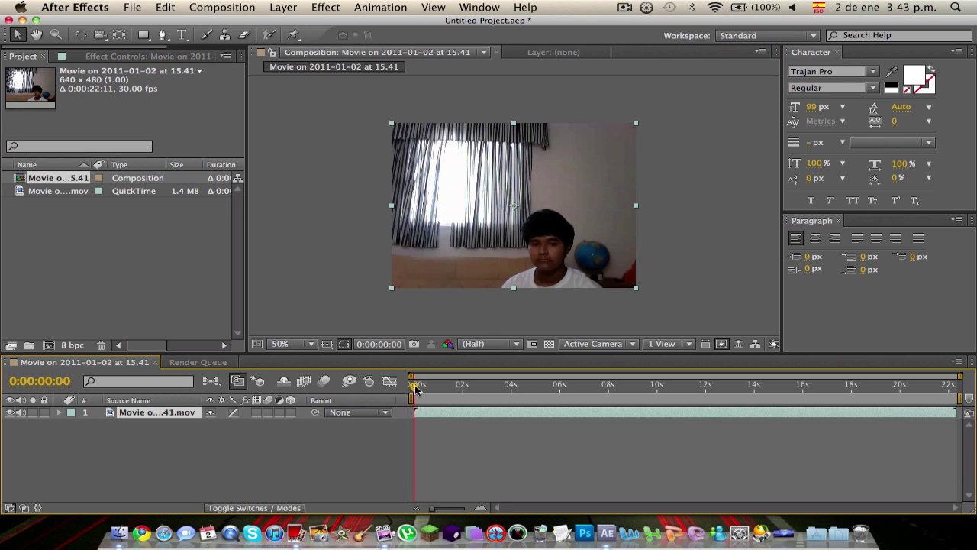
pyautogui.moveTo(414, 387)
pyautogui.mouseDown()
pyautogui.moveTo(458, 385)
pyautogui.moveTo(414, 388)
pyautogui.mouseUp()
# Add a new adjustment layer via Layer > New, then go to Effect > Generate for Advanced Lightning.
pyautogui.click(284, 7)
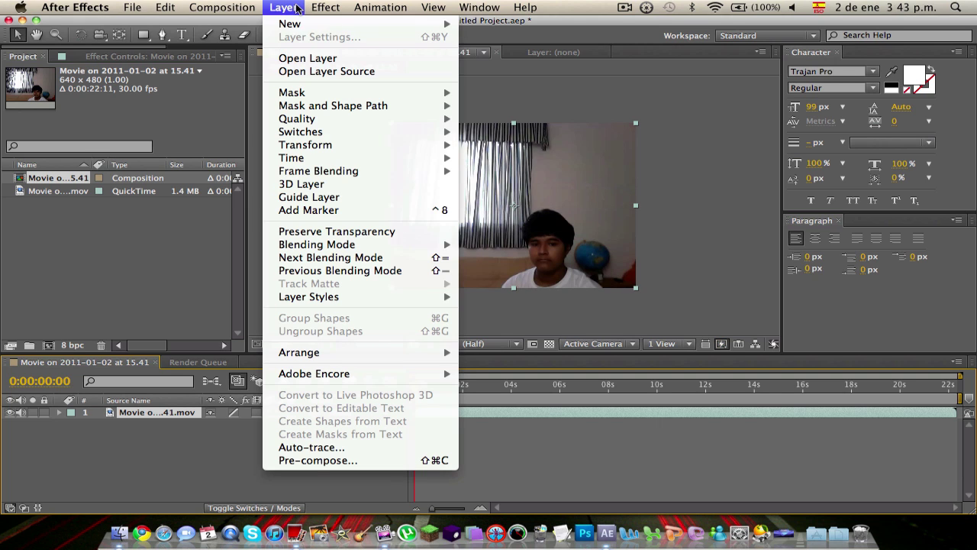
pyautogui.moveTo(290, 23)
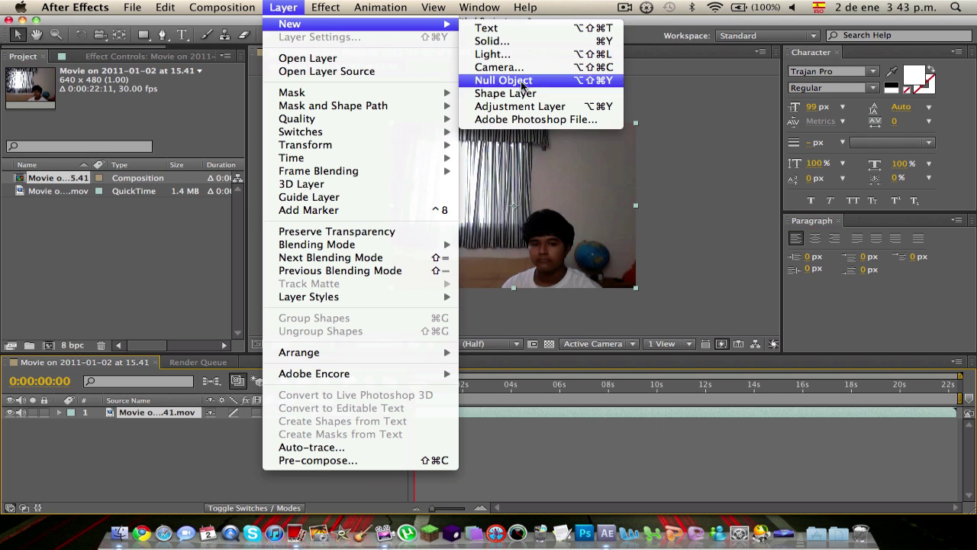
pyautogui.click(534, 106)
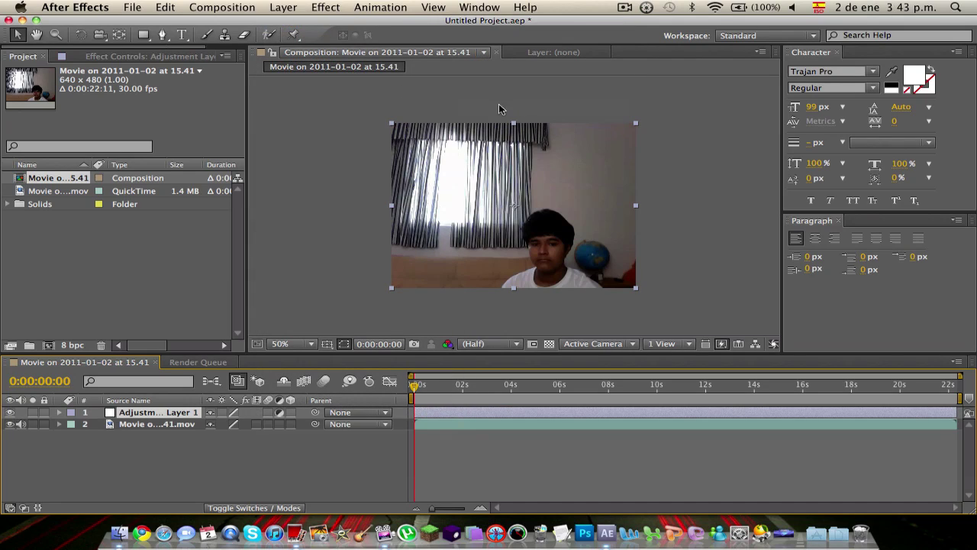
pyautogui.click(325, 7)
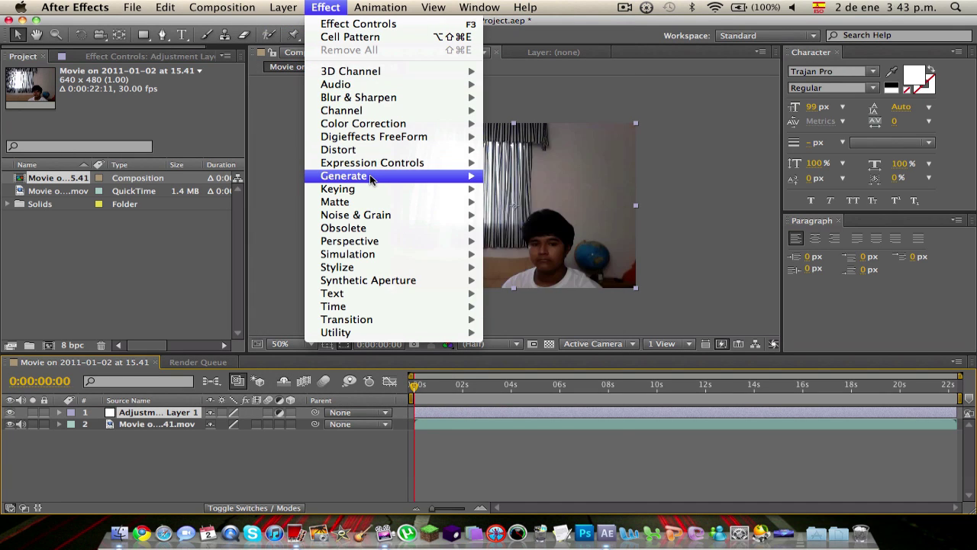
pyautogui.moveTo(372, 178)
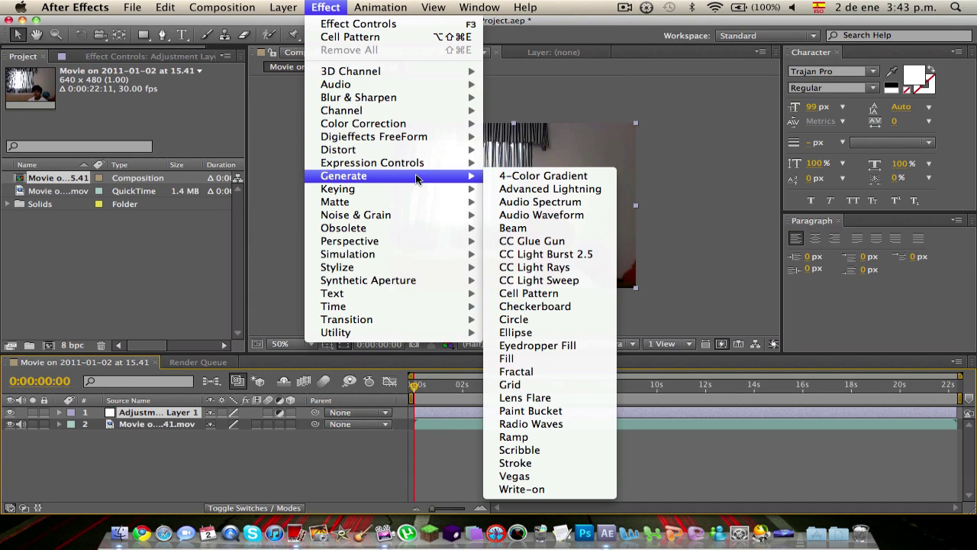
# Apply Advanced Lightning to the adjustment layer, show the webcam movie, and roughly place the bolt.
pyautogui.click(567, 191)
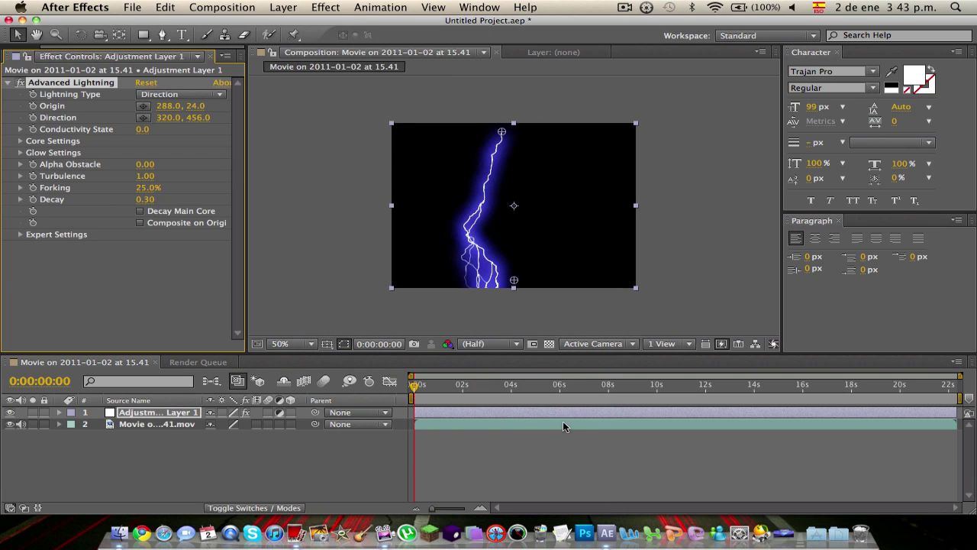
pyautogui.click(638, 425)
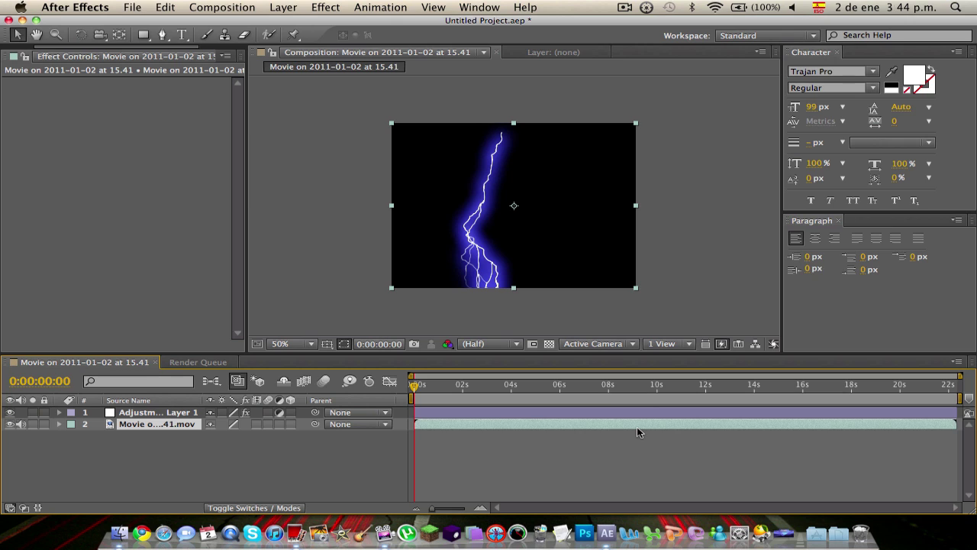
pyautogui.click(642, 408)
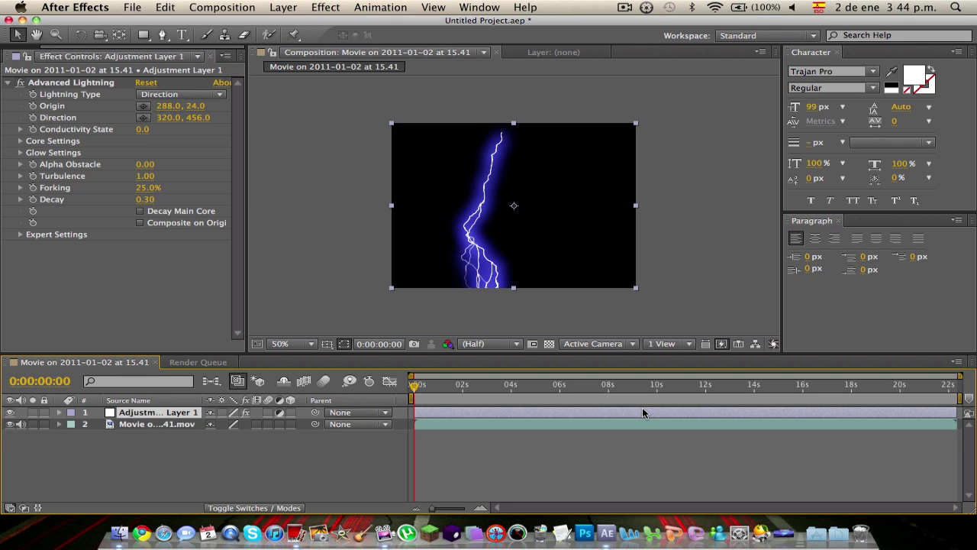
pyautogui.click(140, 223)
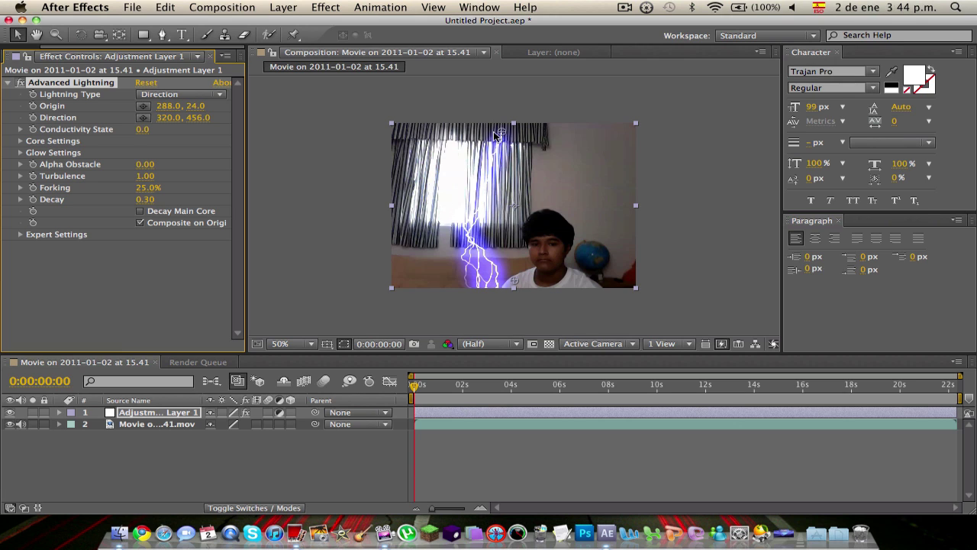
pyautogui.moveTo(502, 132); pyautogui.dragTo(574, 166)
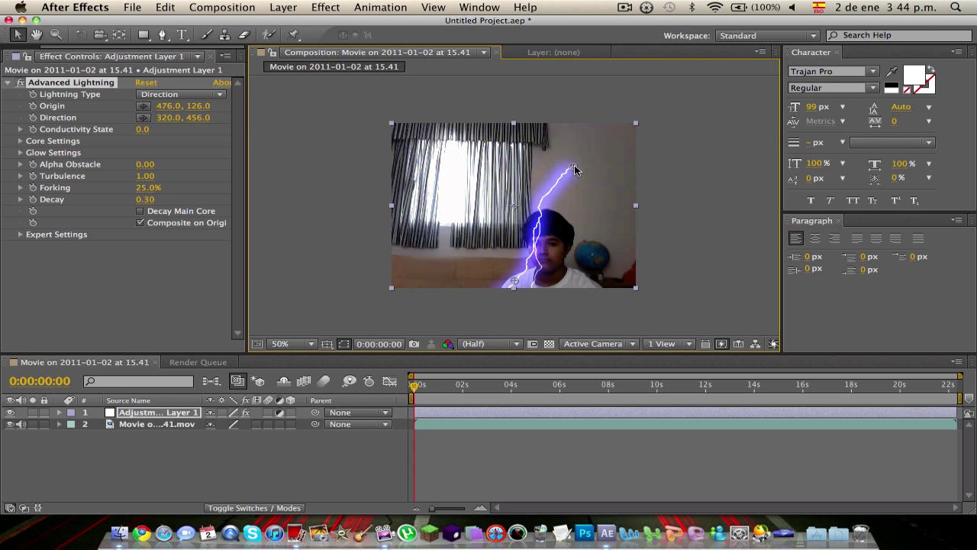
pyautogui.moveTo(515, 284); pyautogui.dragTo(590, 251)
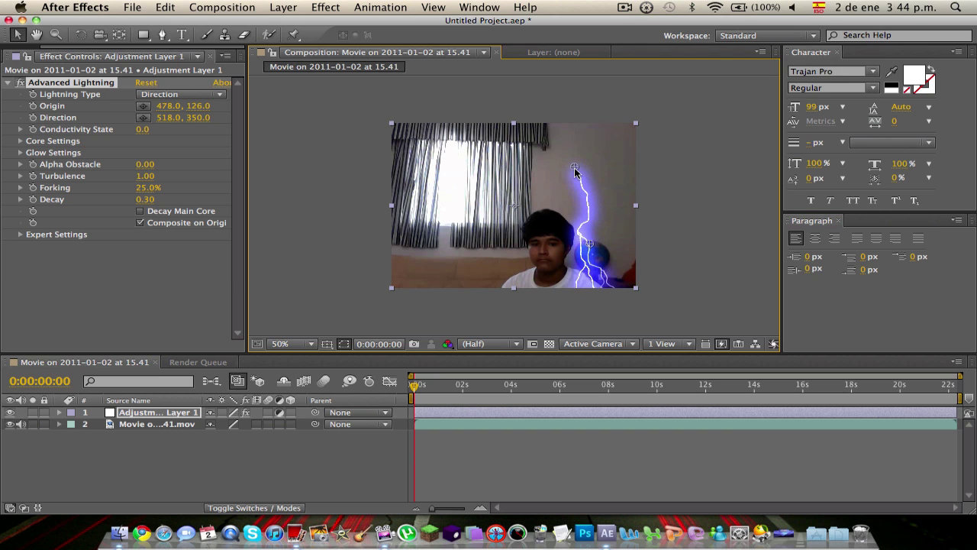
pyautogui.moveTo(574, 166); pyautogui.dragTo(594, 201)
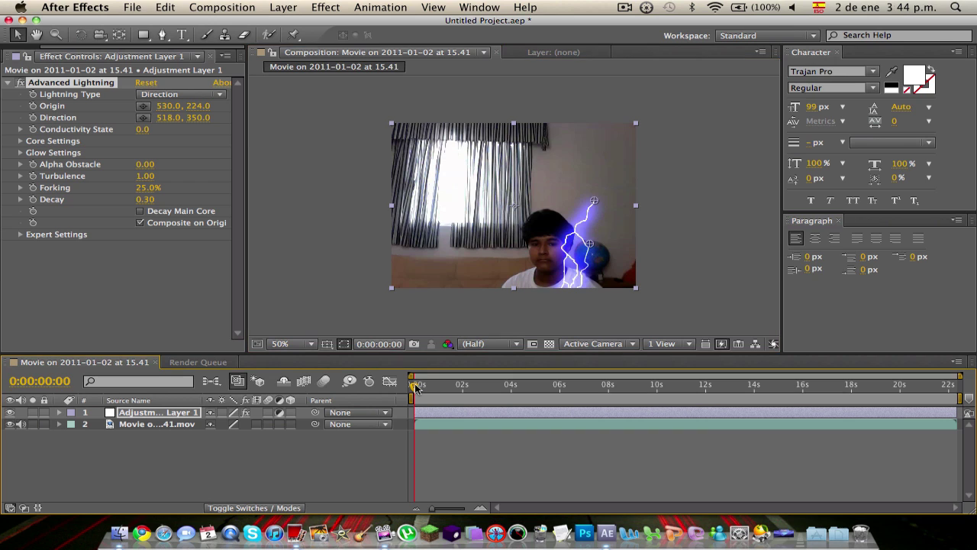
# At 0:00:04:03, set Origin on the raised hand (246, 348) and Direction up-right (354, 186).
pyautogui.moveTo(418, 388); pyautogui.dragTo(517, 397)
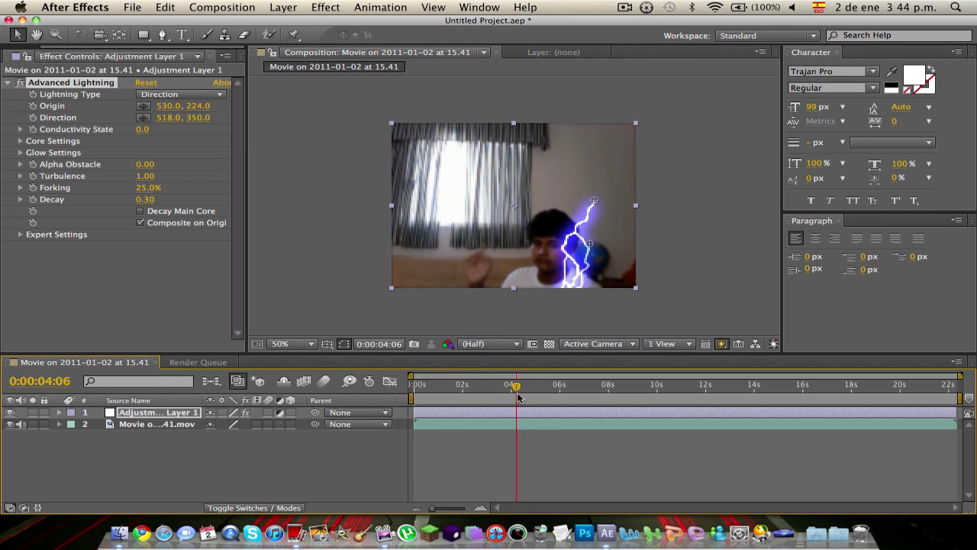
pyautogui.moveTo(594, 207); pyautogui.dragTo(486, 249)
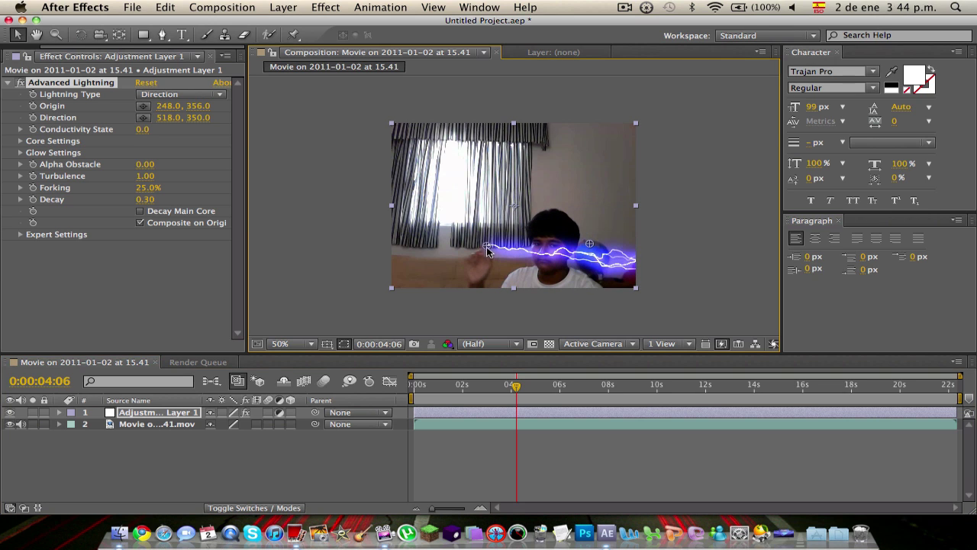
pyautogui.click(517, 387)
pyautogui.moveTo(517, 387); pyautogui.dragTo(515, 387)
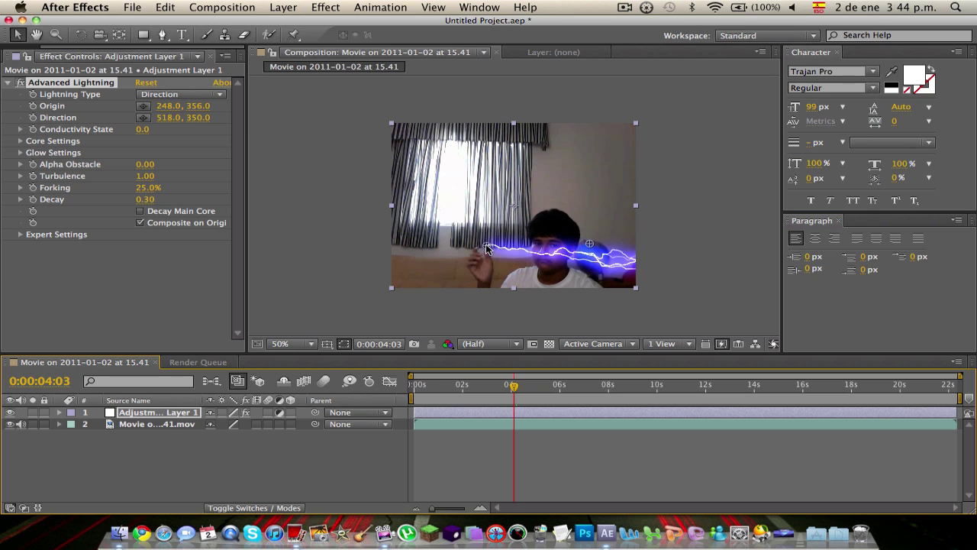
pyautogui.moveTo(486, 249); pyautogui.dragTo(486, 246)
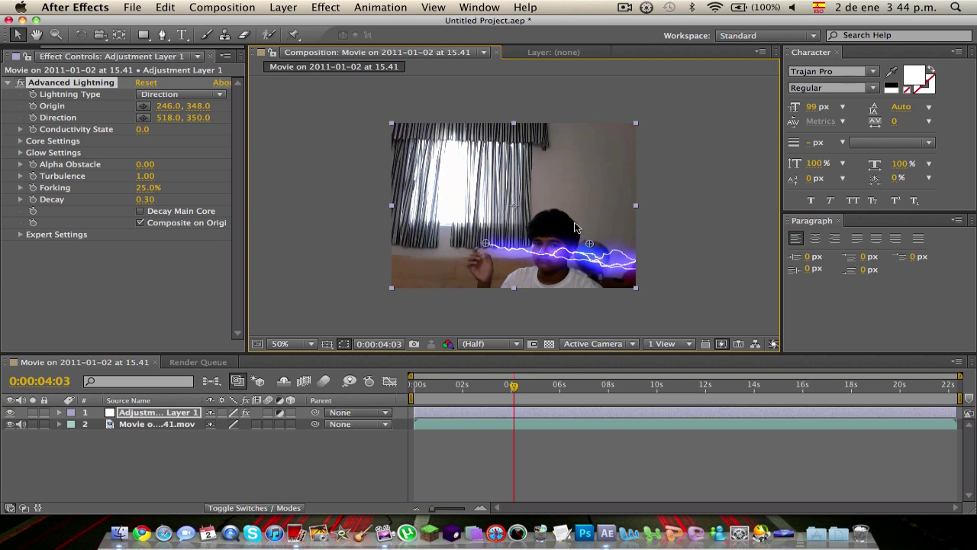
pyautogui.moveTo(590, 245); pyautogui.dragTo(527, 188)
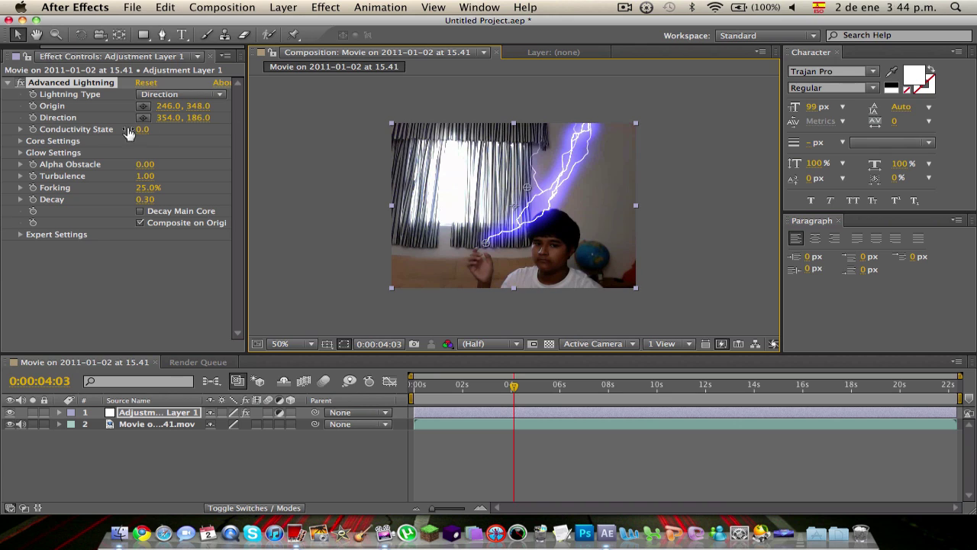
# Keyframe Origin, Direction and Conductivity State, and expand Core Settings and Glow Settings.
pyautogui.click(33, 96)
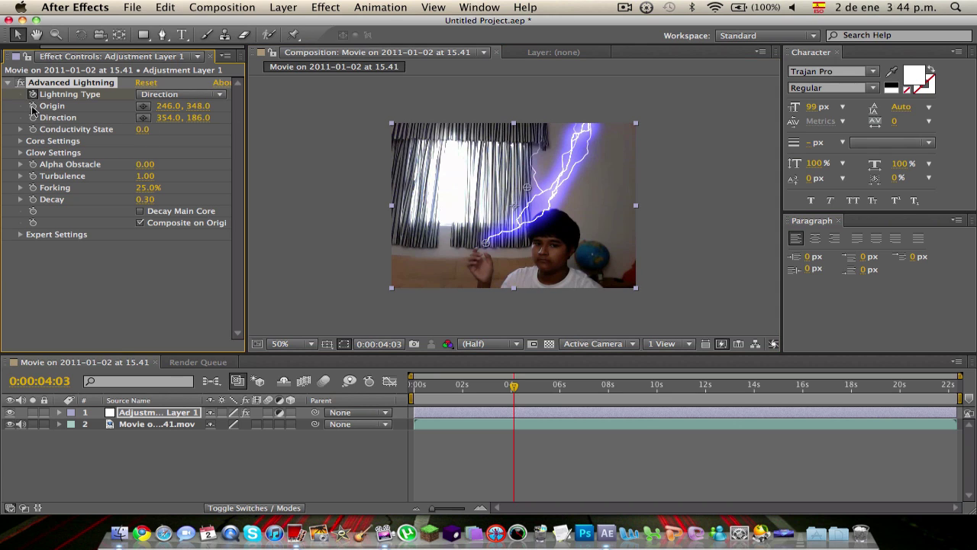
pyautogui.click(33, 118)
pyautogui.click(34, 129)
pyautogui.click(22, 142)
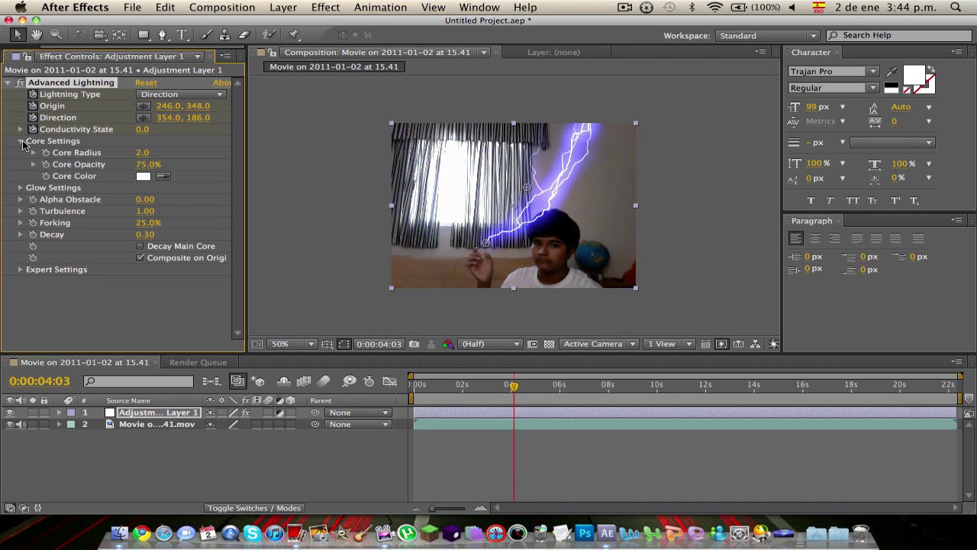
pyautogui.click(21, 189)
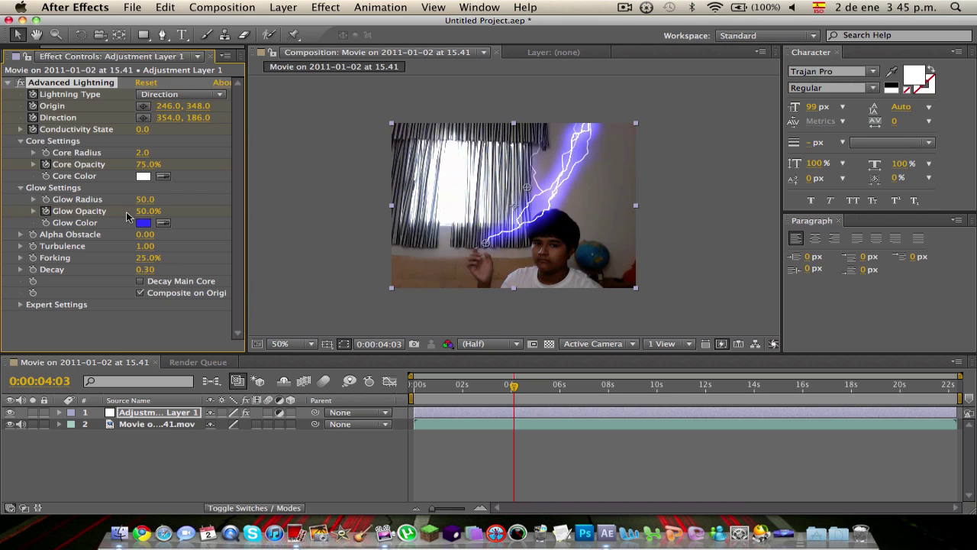
# Set Glow Opacity and Core Opacity to 0% at 0:00:04:03 so the lightning starts hidden.
pyautogui.moveTo(142, 212); pyautogui.dragTo(104, 212)
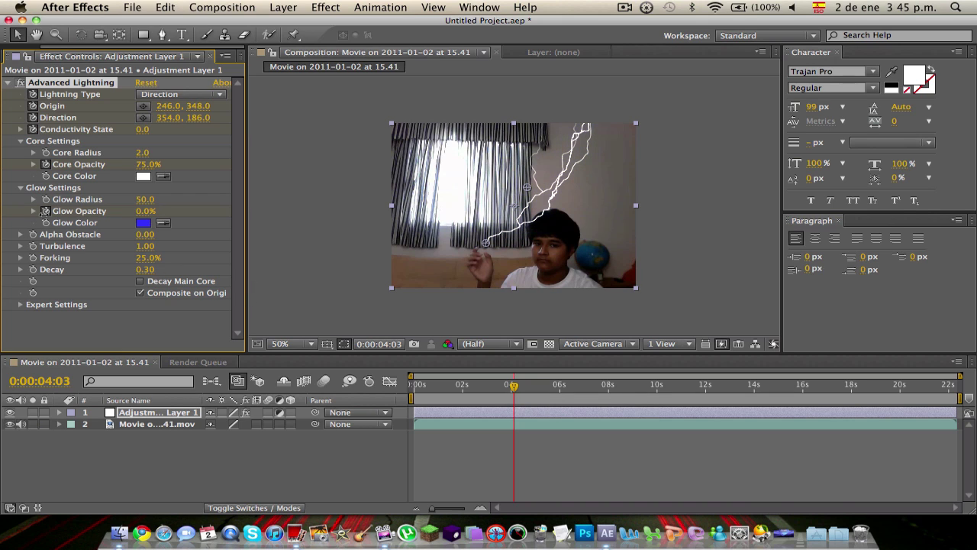
pyautogui.moveTo(144, 164); pyautogui.dragTo(67, 168)
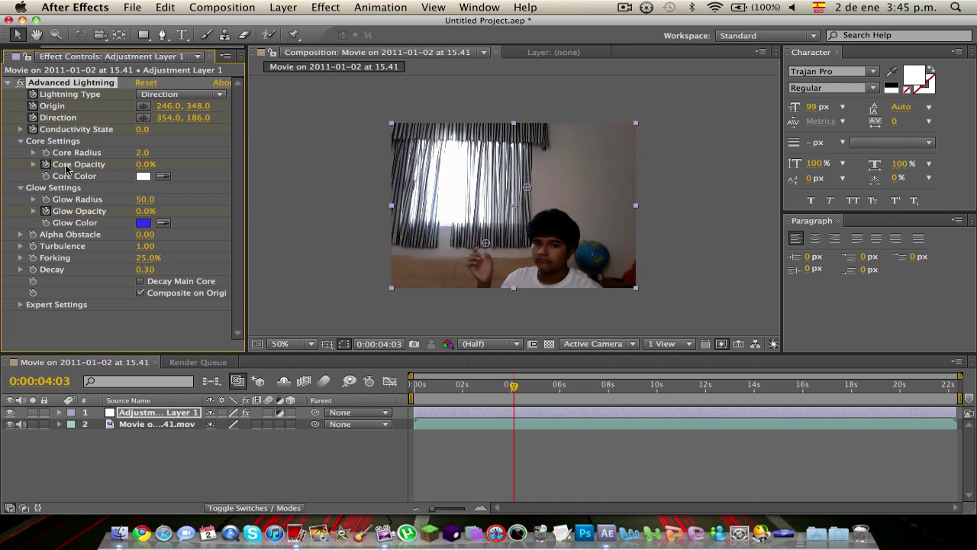
pyautogui.click(513, 387)
pyautogui.moveTo(514, 388); pyautogui.dragTo(518, 387)
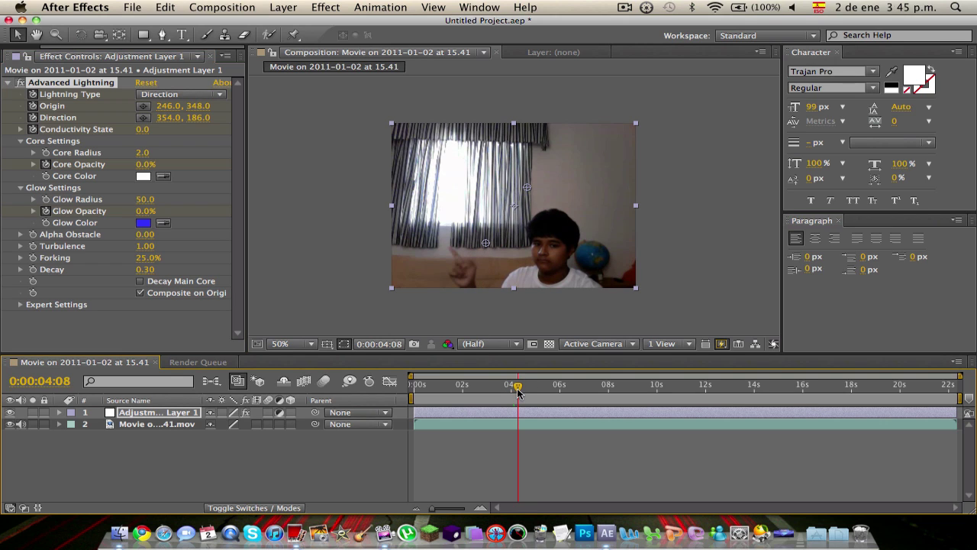
# At 0:00:04:08, set Origin 154, 362, Direction 296, 170, Core Opacity 75% and Glow Opacity 60%.
pyautogui.moveTo(485, 242); pyautogui.dragTo(449, 251)
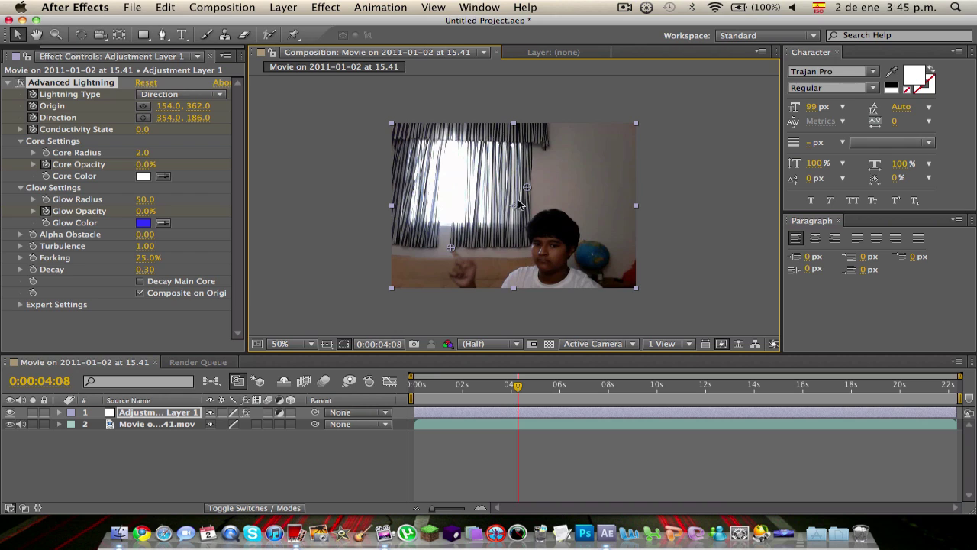
pyautogui.moveTo(529, 190); pyautogui.dragTo(506, 184)
pyautogui.moveTo(146, 164); pyautogui.dragTo(182, 166)
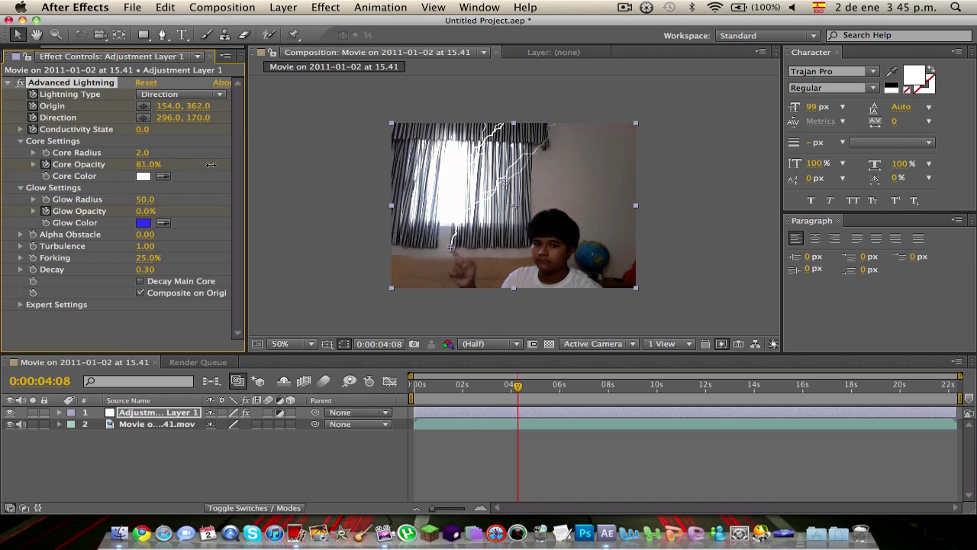
pyautogui.moveTo(217, 165); pyautogui.dragTo(226, 165)
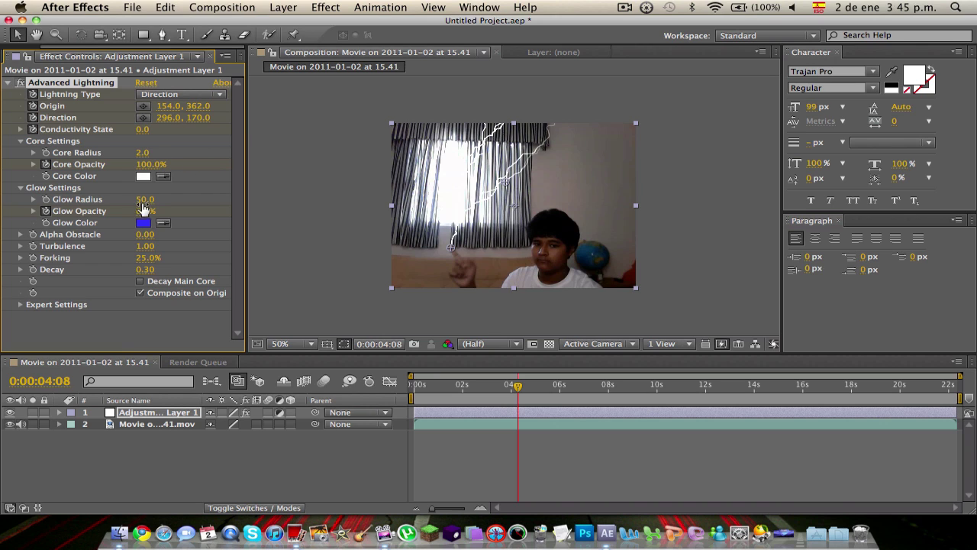
pyautogui.moveTo(141, 165); pyautogui.dragTo(139, 164)
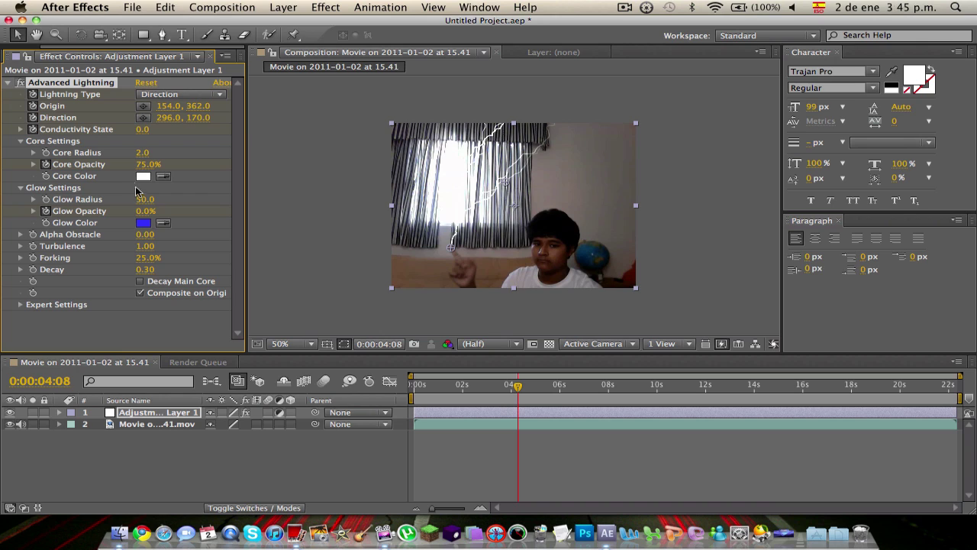
pyautogui.moveTo(143, 210); pyautogui.dragTo(195, 220)
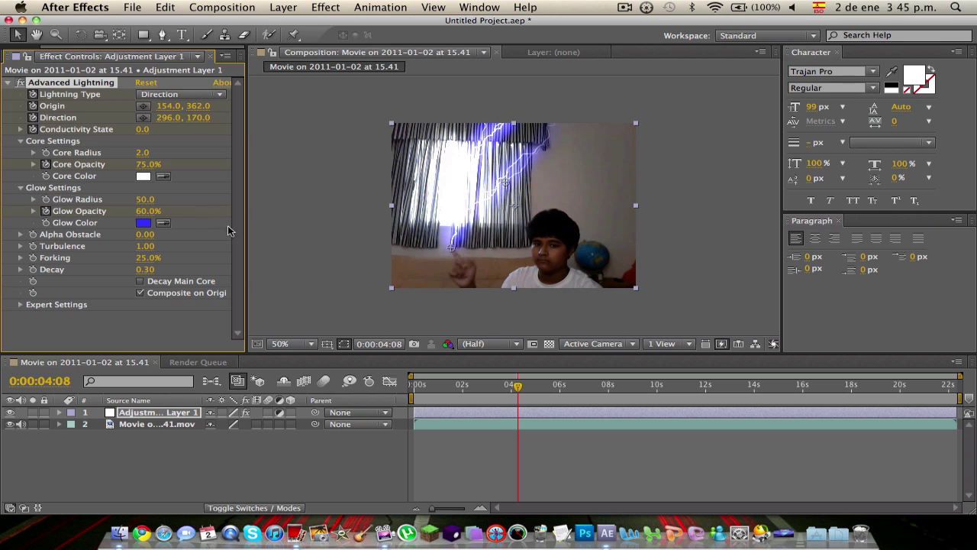
# At 0:00:04:18, move the lightning origin to the fingertip and aim the bolt at the curtain top.
pyautogui.moveTo(509, 179); pyautogui.dragTo(562, 162)
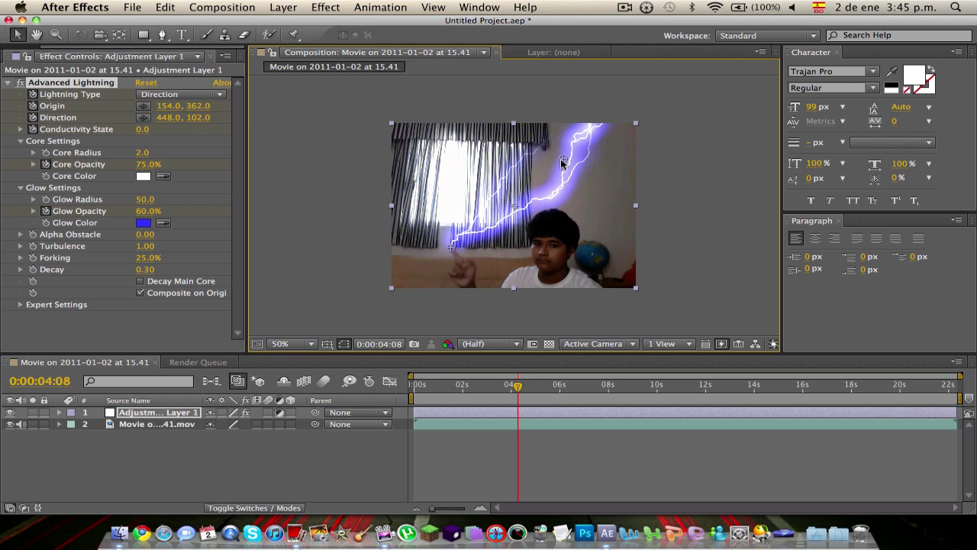
pyautogui.click(526, 387)
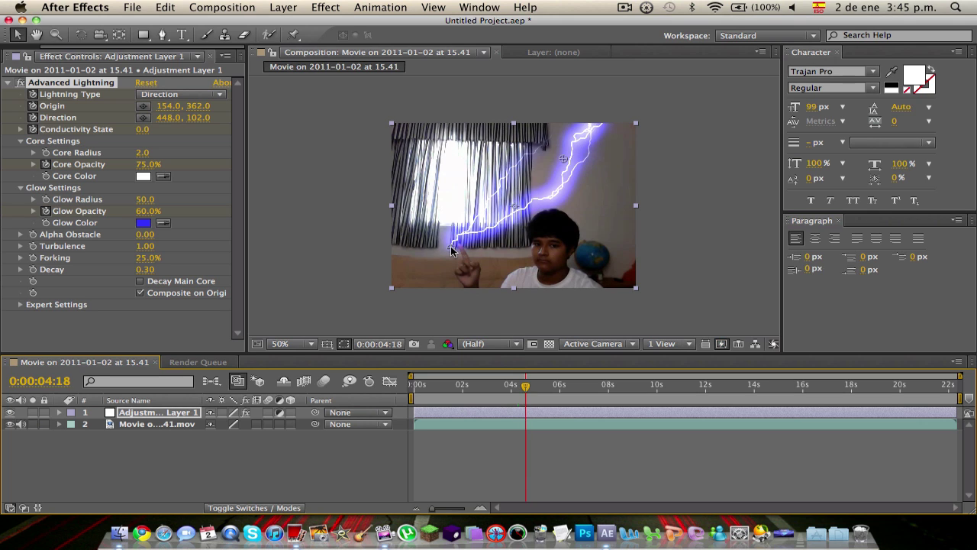
pyautogui.moveTo(451, 248); pyautogui.dragTo(461, 245)
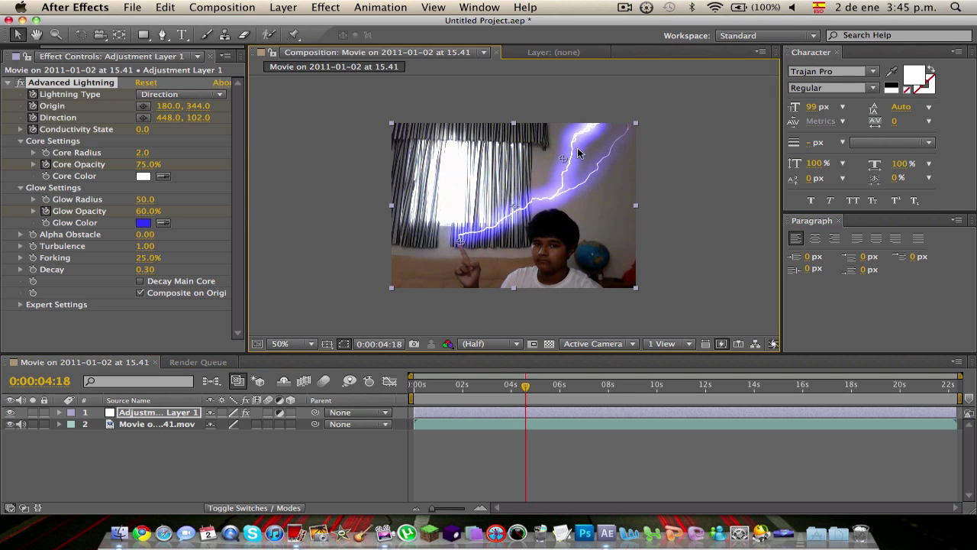
pyautogui.moveTo(563, 158); pyautogui.dragTo(539, 150)
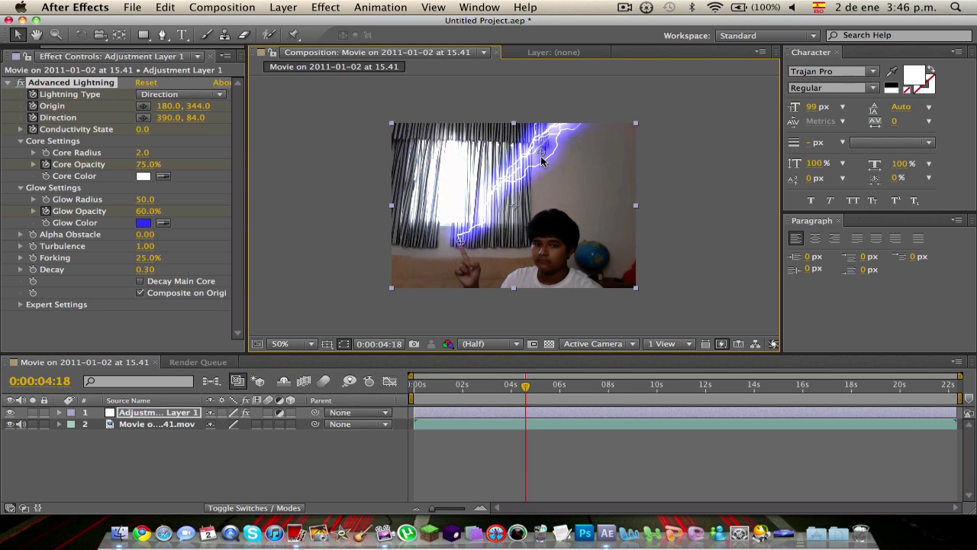
# At 0:00:05:05, keep the origin on the fingertip and re-aim the bolt up over the curtain.
pyautogui.click(529, 388)
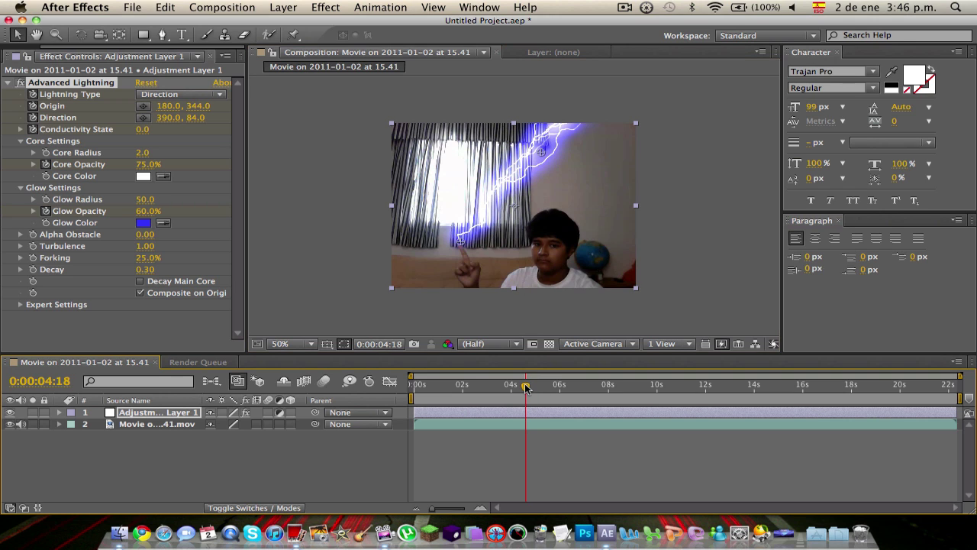
pyautogui.press('space')
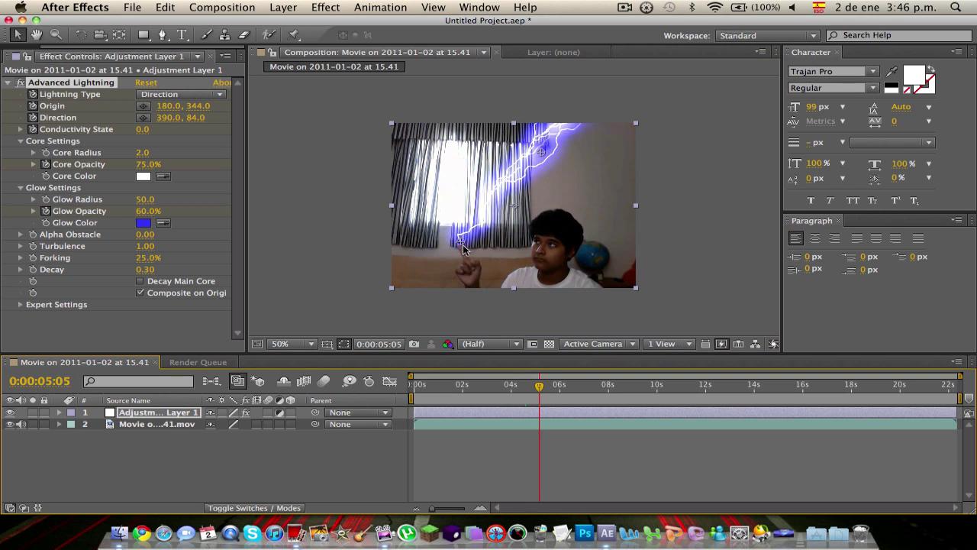
pyautogui.moveTo(462, 249); pyautogui.dragTo(459, 252)
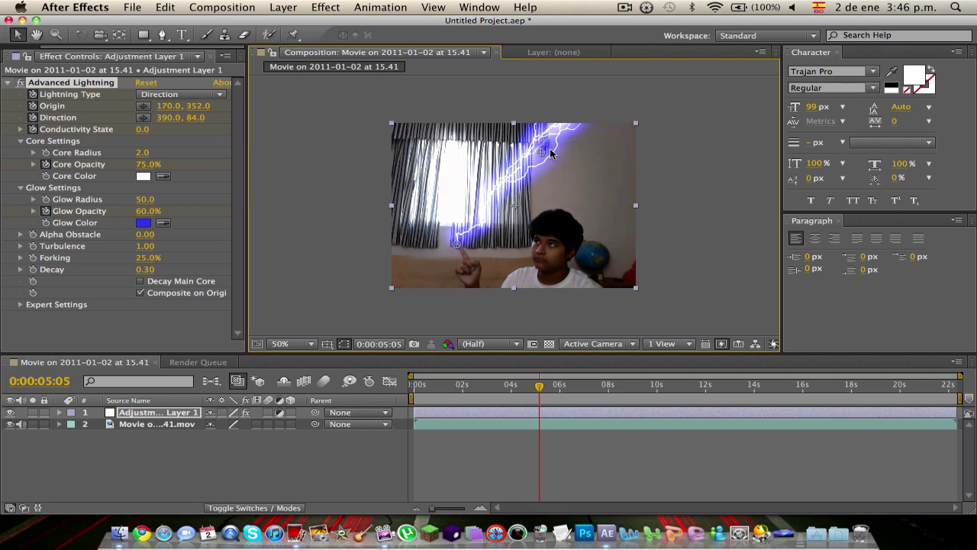
pyautogui.moveTo(541, 152); pyautogui.dragTo(541, 186)
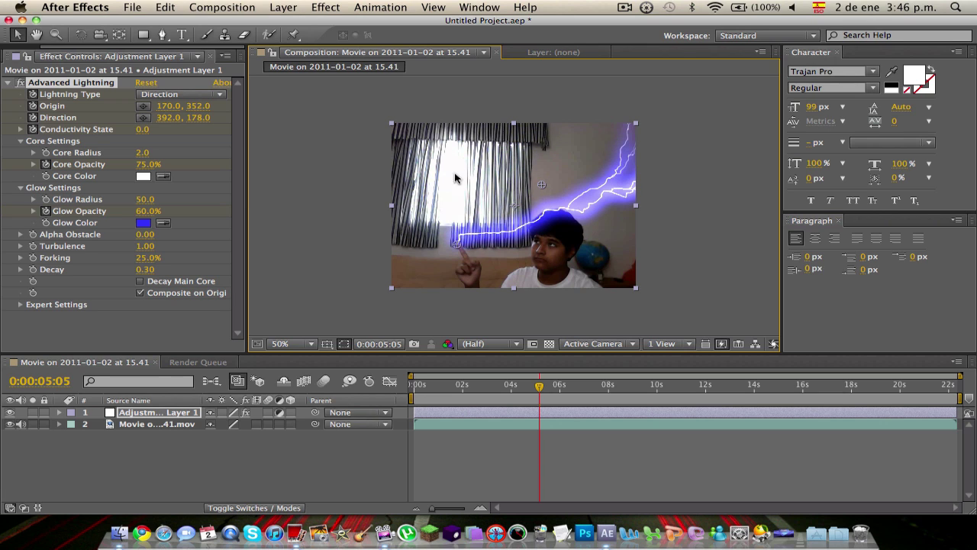
pyautogui.moveTo(544, 186)
pyautogui.mouseDown()
pyautogui.moveTo(449, 189)
pyautogui.moveTo(533, 181)
pyautogui.mouseUp()
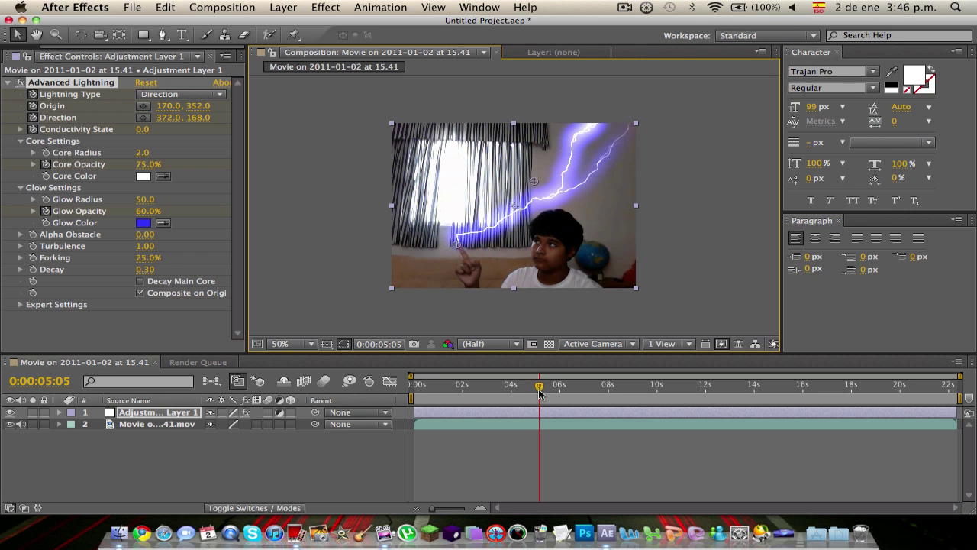
# Track the finger at 0:00:05:15 and 0:00:05:22, nudging the origin and raising the bolt slightly.
pyautogui.moveTo(539, 385); pyautogui.dragTo(548, 391)
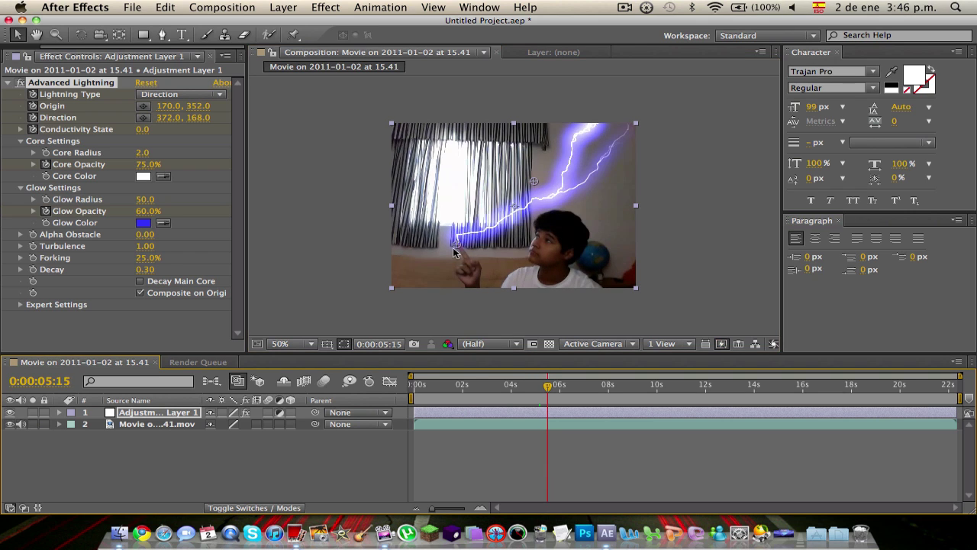
pyautogui.moveTo(457, 243); pyautogui.dragTo(459, 243)
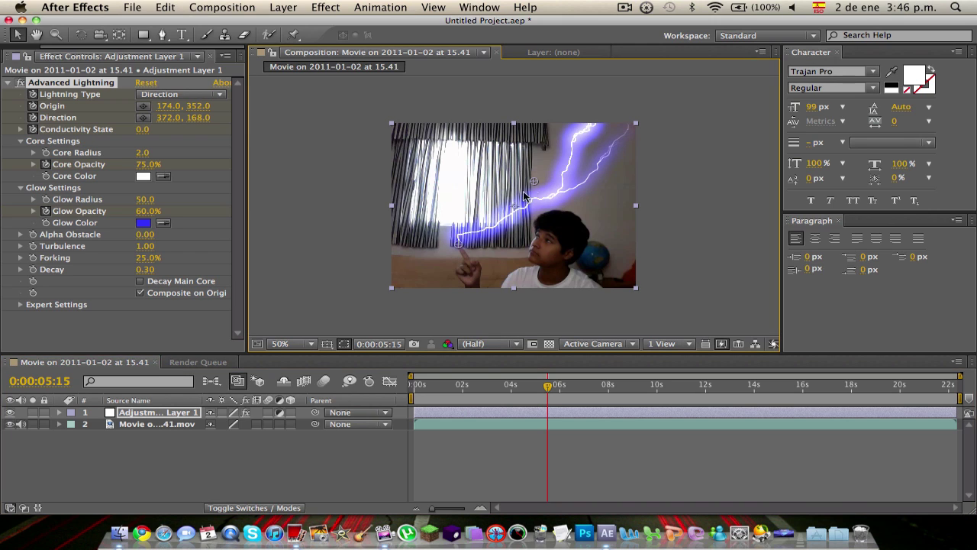
pyautogui.moveTo(534, 180); pyautogui.dragTo(533, 174)
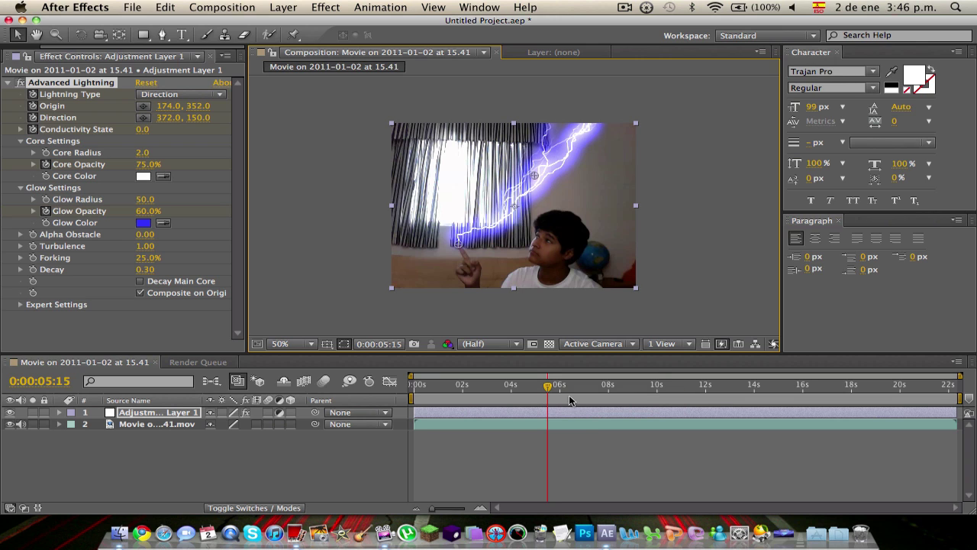
pyautogui.moveTo(548, 387); pyautogui.dragTo(554, 387)
pyautogui.moveTo(459, 243); pyautogui.dragTo(465, 242)
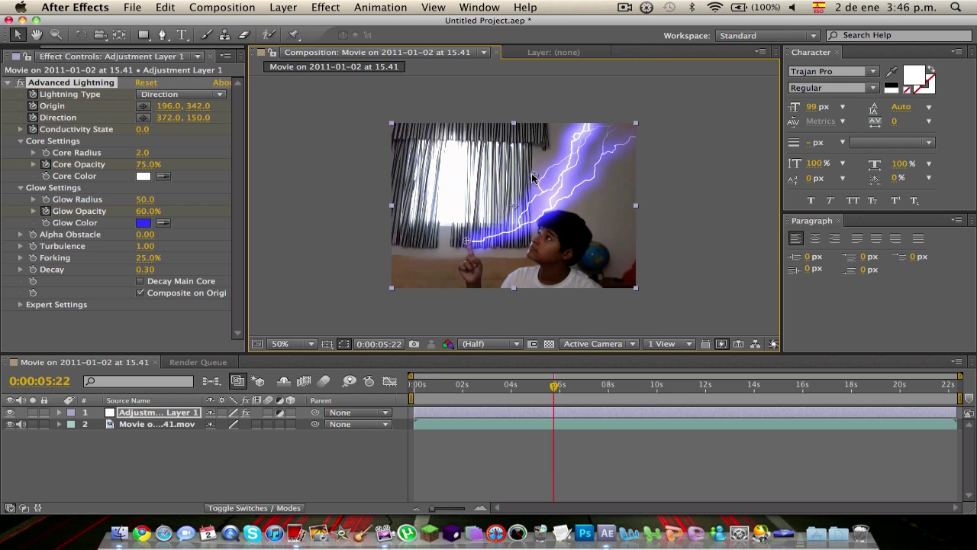
pyautogui.moveTo(533, 177); pyautogui.dragTo(525, 173)
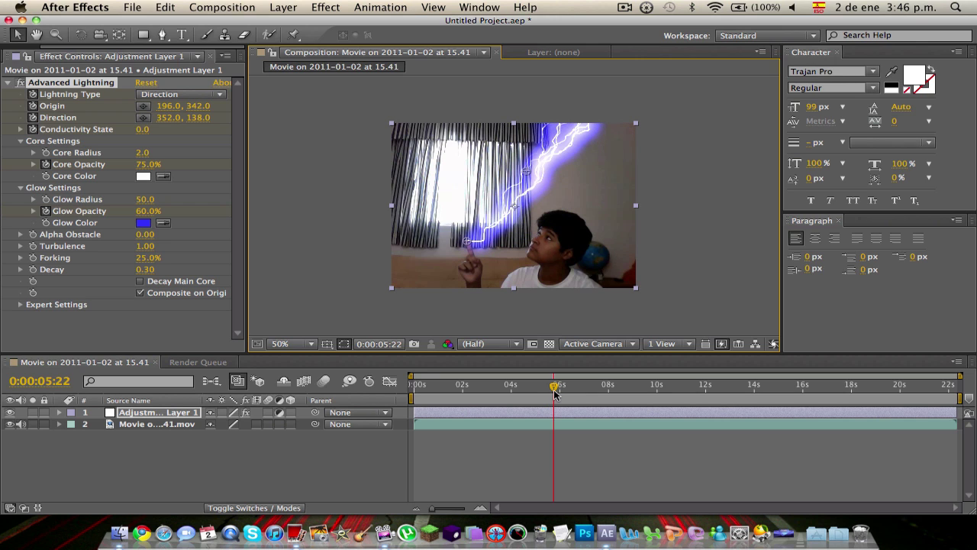
# On the next frame, put the origin on the fingertip and swing the bolt's end up-left.
pyautogui.moveTo(555, 392); pyautogui.dragTo(565, 391)
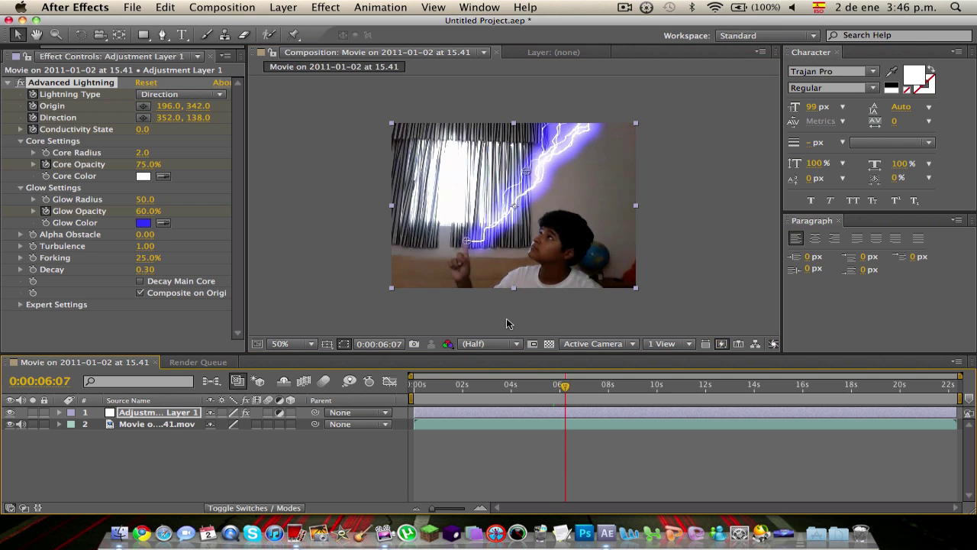
pyautogui.moveTo(467, 240); pyautogui.dragTo(466, 237)
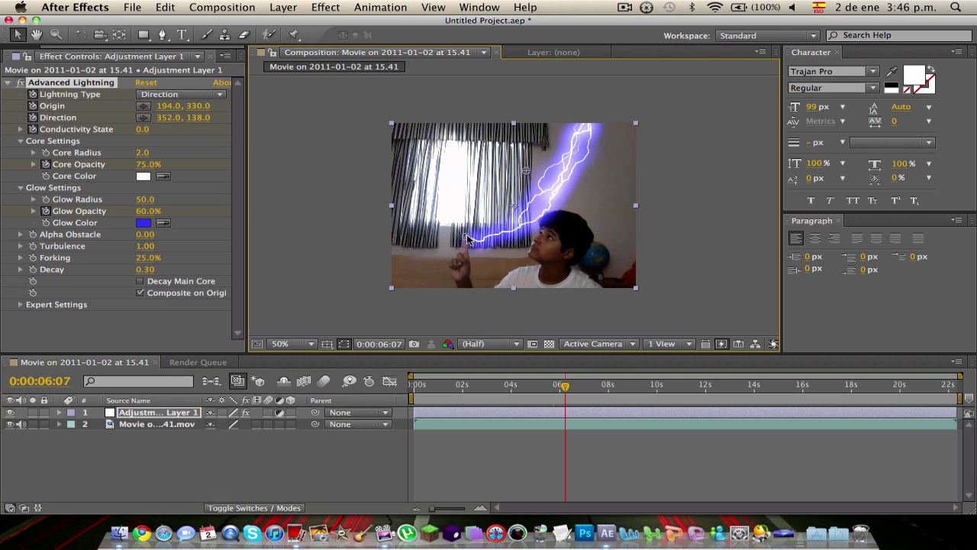
pyautogui.moveTo(528, 174); pyautogui.dragTo(504, 165)
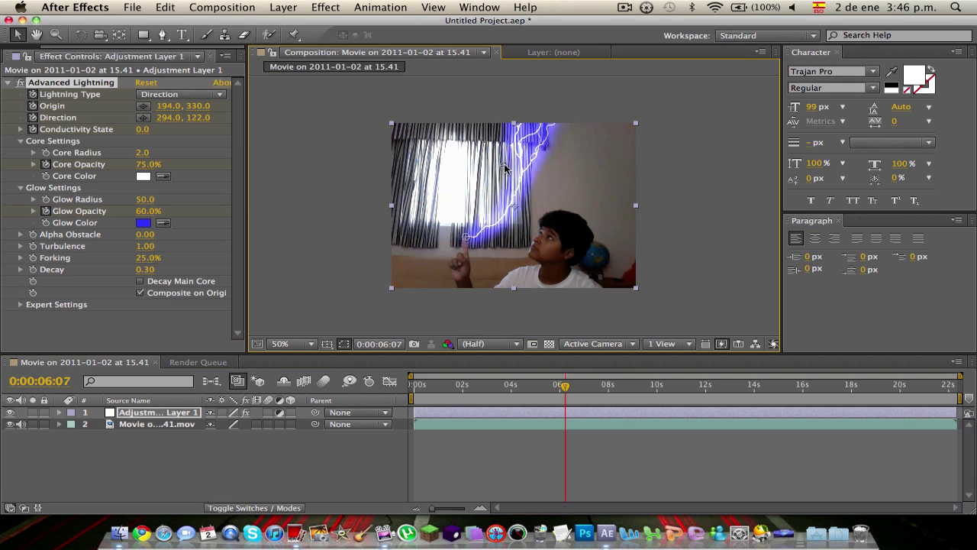
pyautogui.click(625, 8)
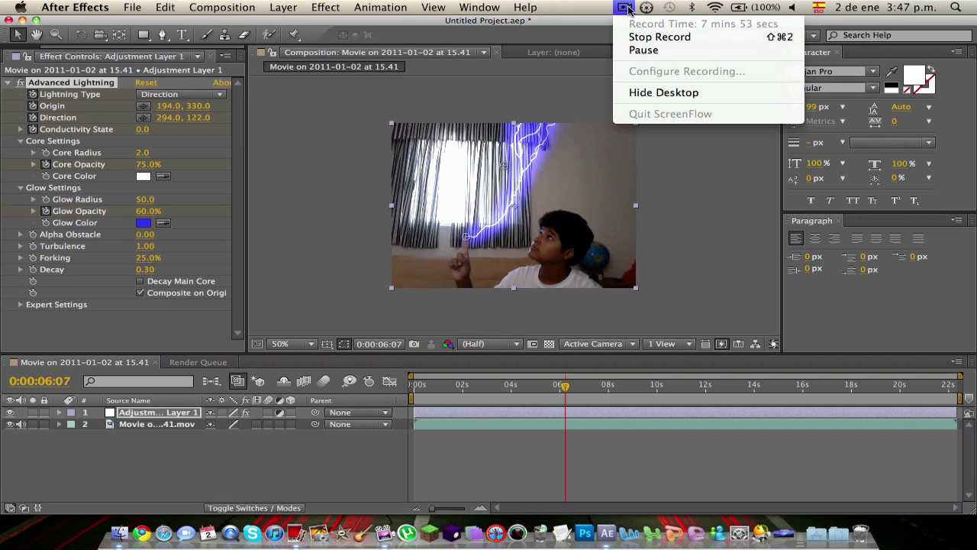
pyautogui.click(625, 7)
# At 0:00:06:19 and the following position, keep the origin on the finger with the bolt aimed upward.
pyautogui.moveTo(565, 387); pyautogui.dragTo(577, 390)
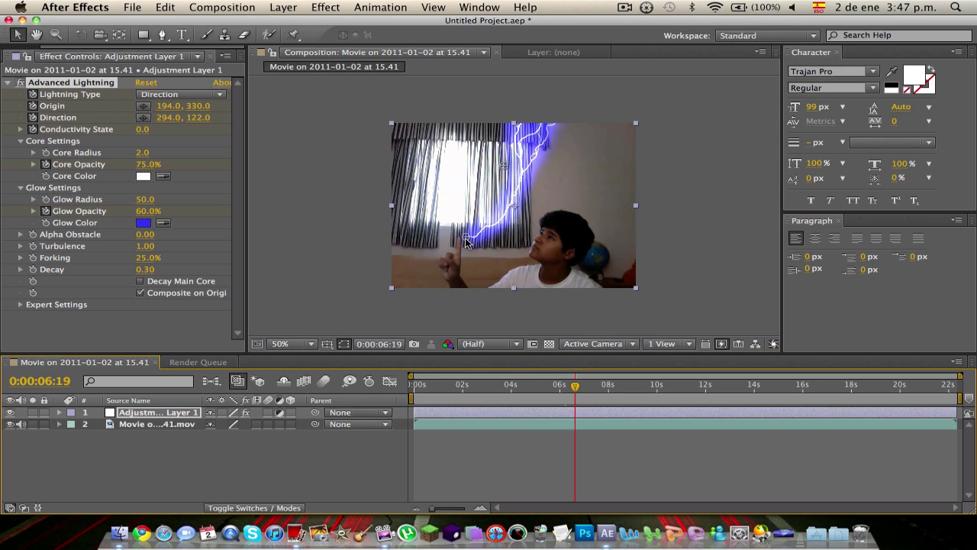
pyautogui.moveTo(467, 241); pyautogui.dragTo(462, 239)
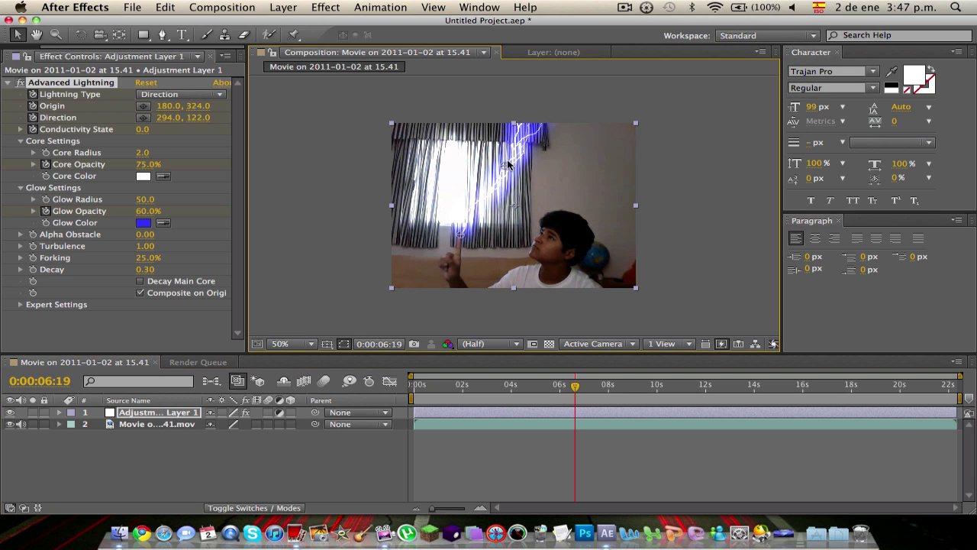
pyautogui.moveTo(507, 167); pyautogui.dragTo(539, 173)
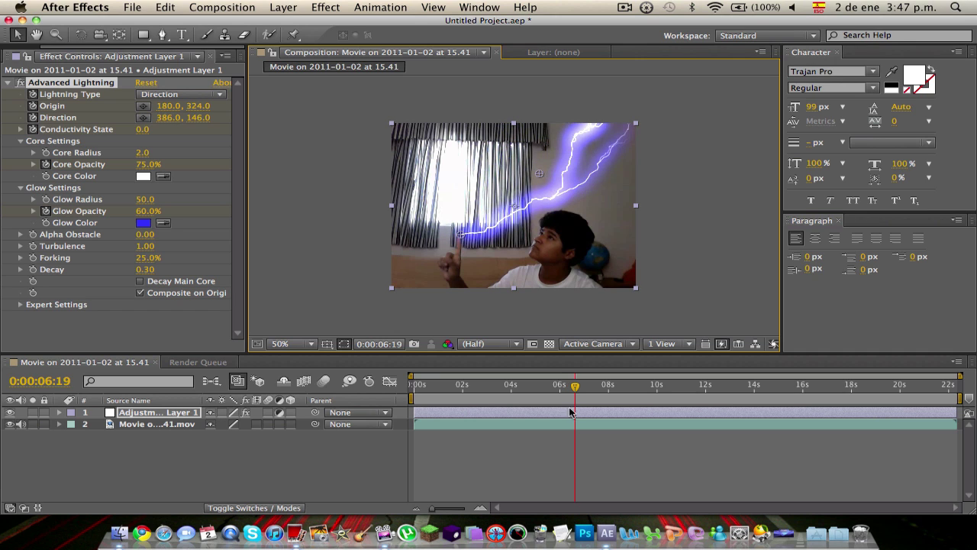
pyautogui.press('space')
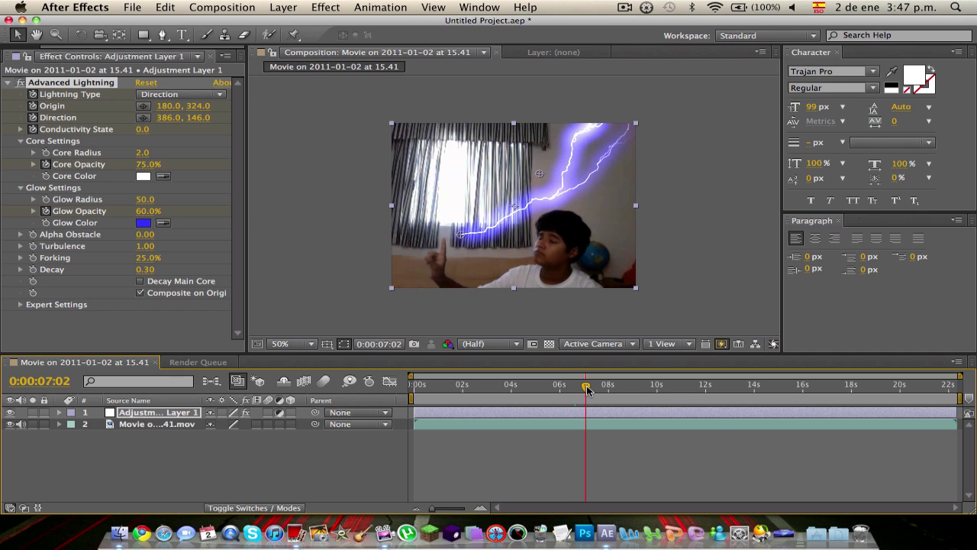
pyautogui.moveTo(461, 236); pyautogui.dragTo(444, 240)
pyautogui.moveTo(539, 179); pyautogui.dragTo(533, 169)
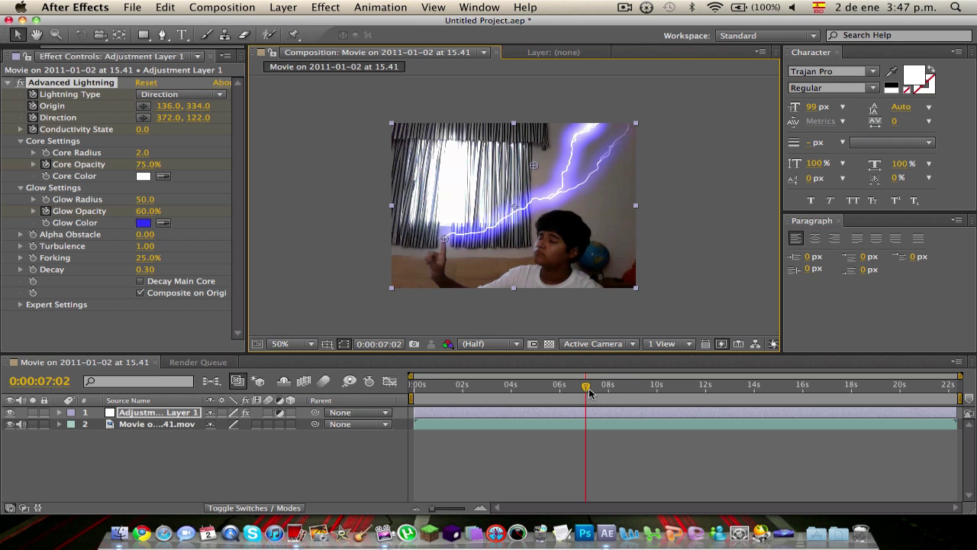
# Follow the finger at 0:00:07:13 and 0:00:07:29, ending the tracking at 0:00:08:03.
pyautogui.press('space')
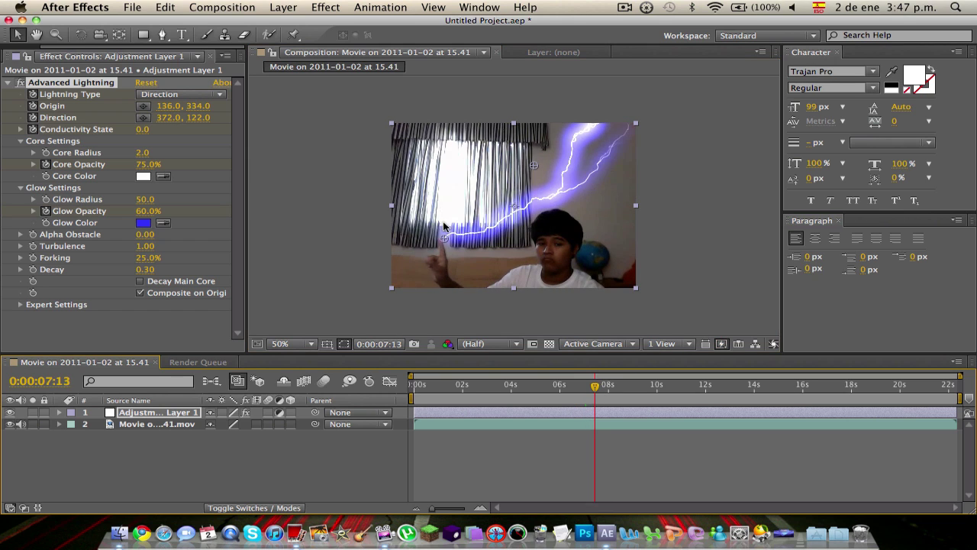
pyautogui.moveTo(448, 232); pyautogui.dragTo(443, 235)
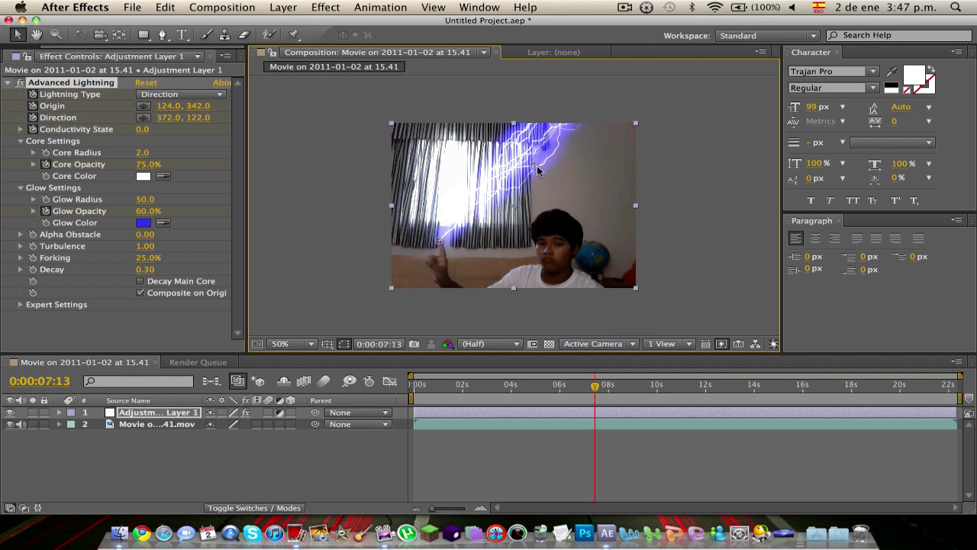
pyautogui.moveTo(537, 171); pyautogui.dragTo(547, 181)
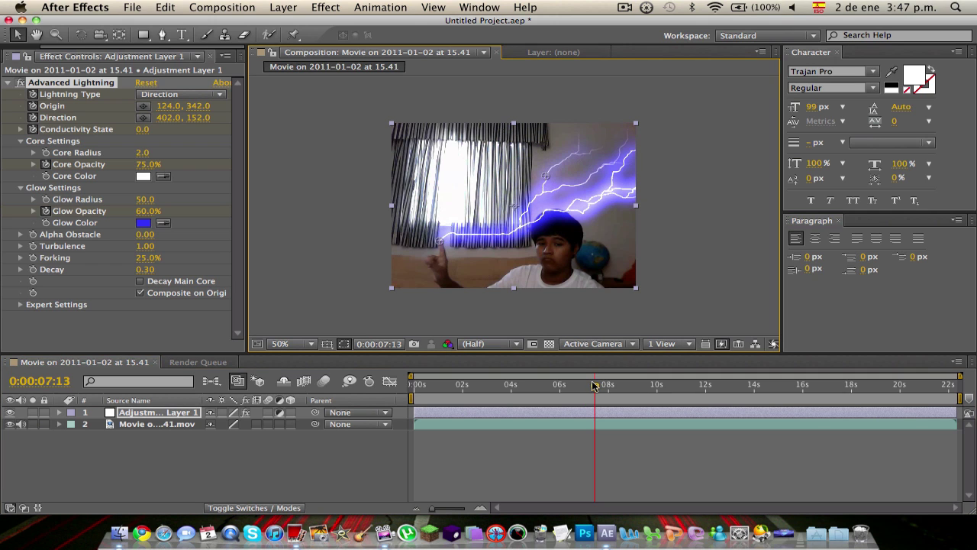
pyautogui.moveTo(596, 387); pyautogui.dragTo(608, 386)
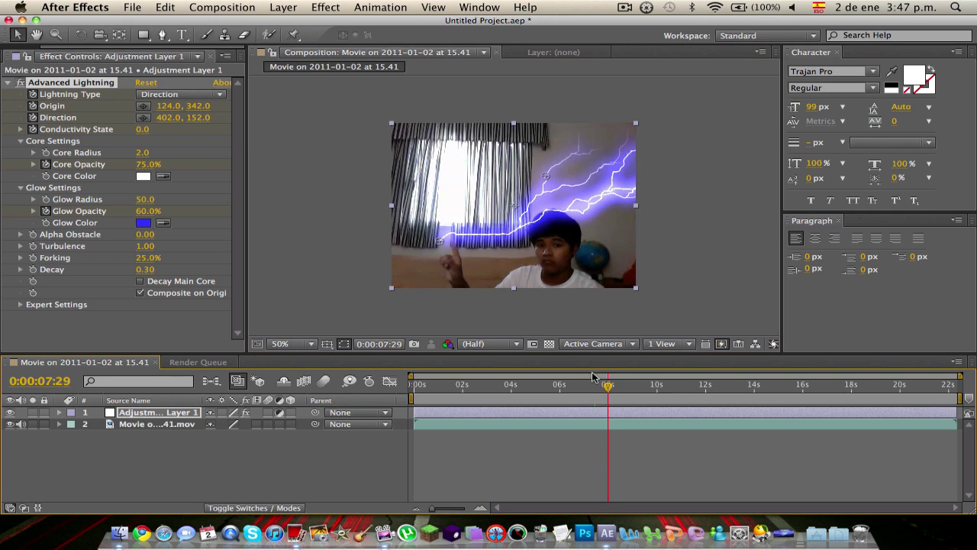
pyautogui.moveTo(440, 238); pyautogui.dragTo(454, 239)
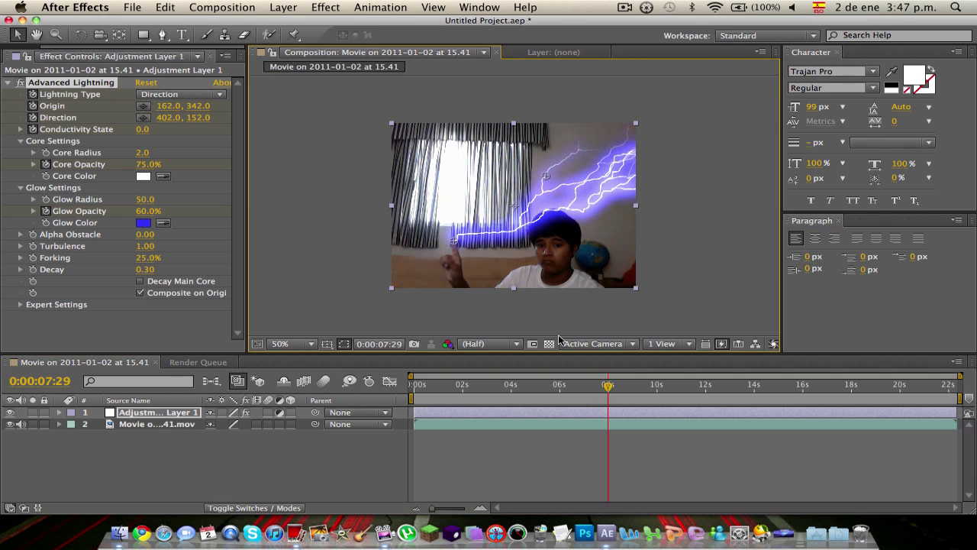
pyautogui.moveTo(610, 389); pyautogui.dragTo(613, 390)
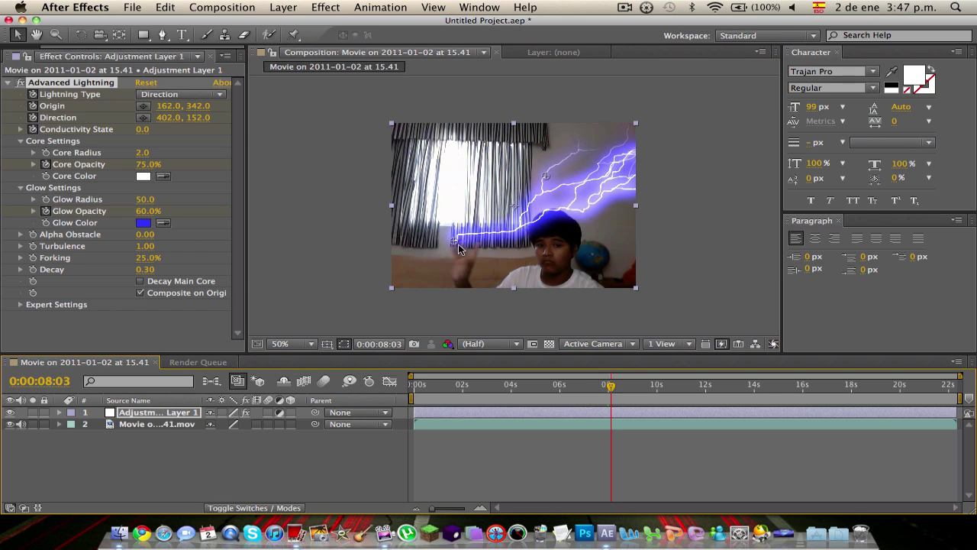
# At 0:00:08:03, set Core Opacity 9% and Glow Opacity 8%, then RAM preview from 0:00:02:24.
pyautogui.moveTo(454, 242); pyautogui.dragTo(455, 240)
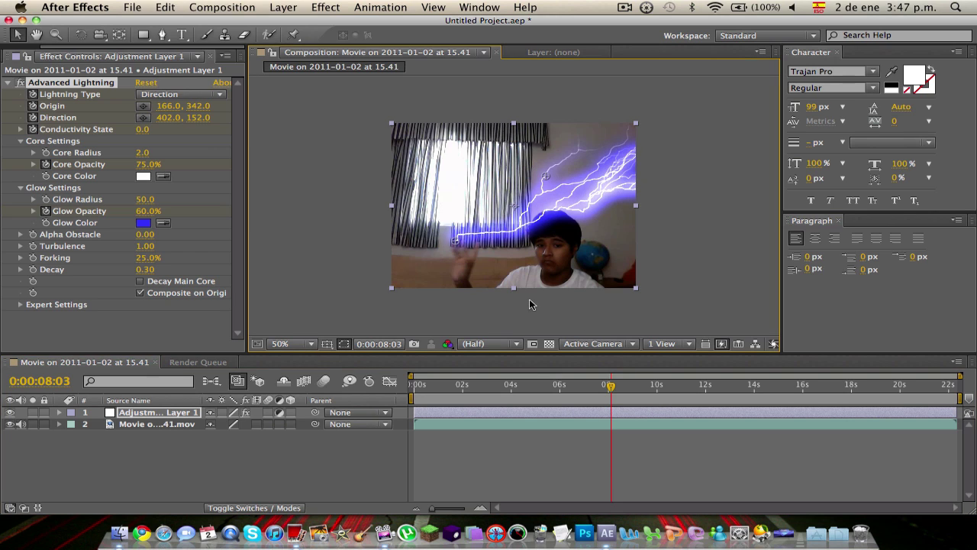
pyautogui.moveTo(146, 164); pyautogui.dragTo(2, 174)
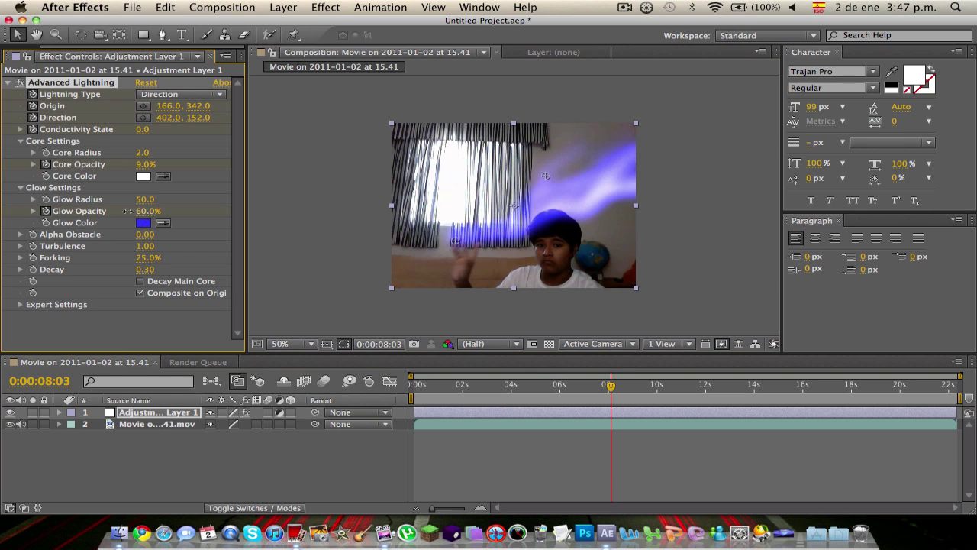
pyautogui.moveTo(147, 211); pyautogui.dragTo(48, 210)
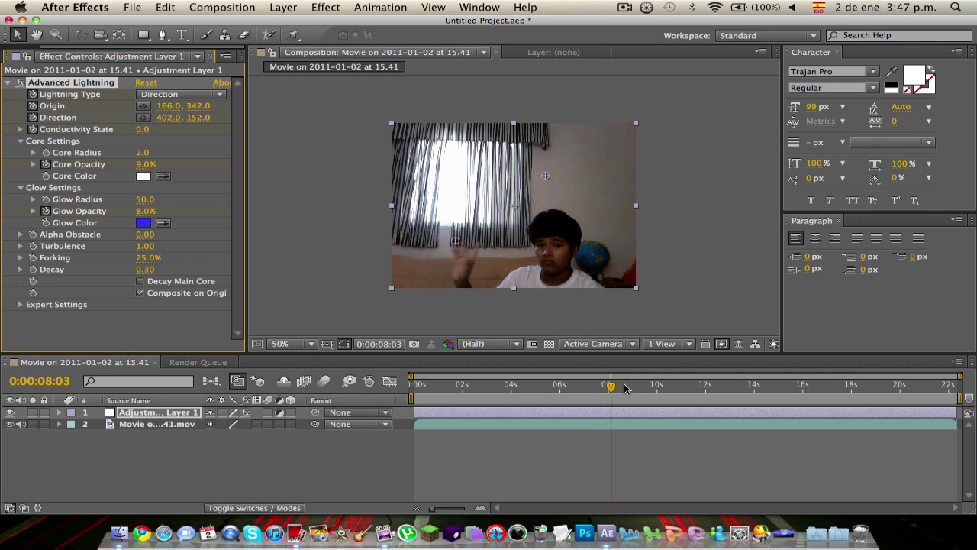
pyautogui.moveTo(613, 390); pyautogui.dragTo(482, 373)
pyautogui.press('KP_0')
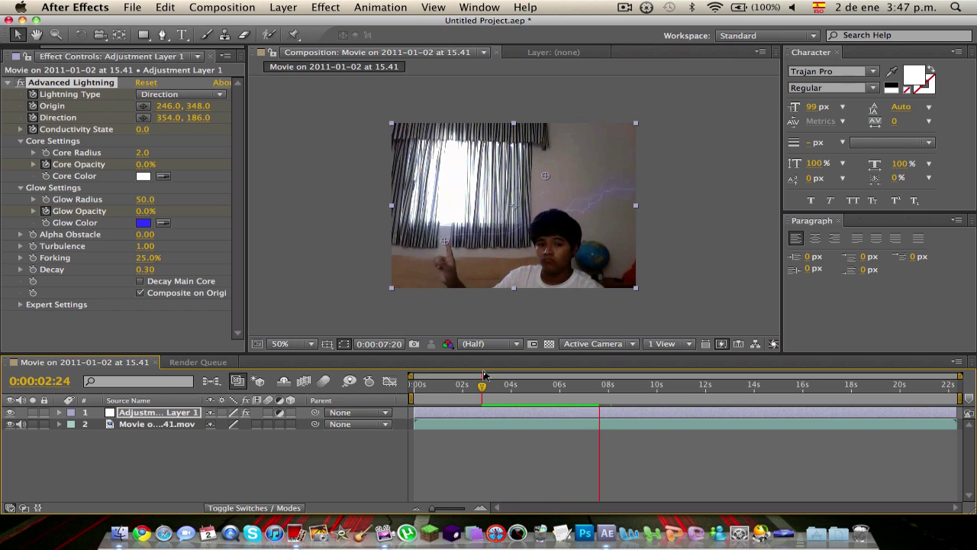
# At 0:00:07:12, raise Core Opacity and Glow Opacity so the lightning is bright and glowing purple.
pyautogui.press('space')
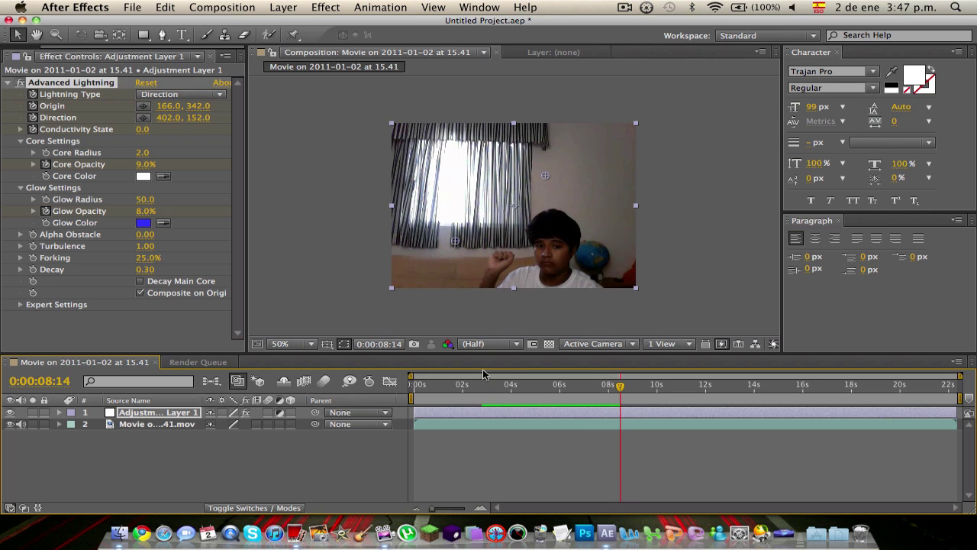
pyautogui.moveTo(620, 388); pyautogui.dragTo(594, 386)
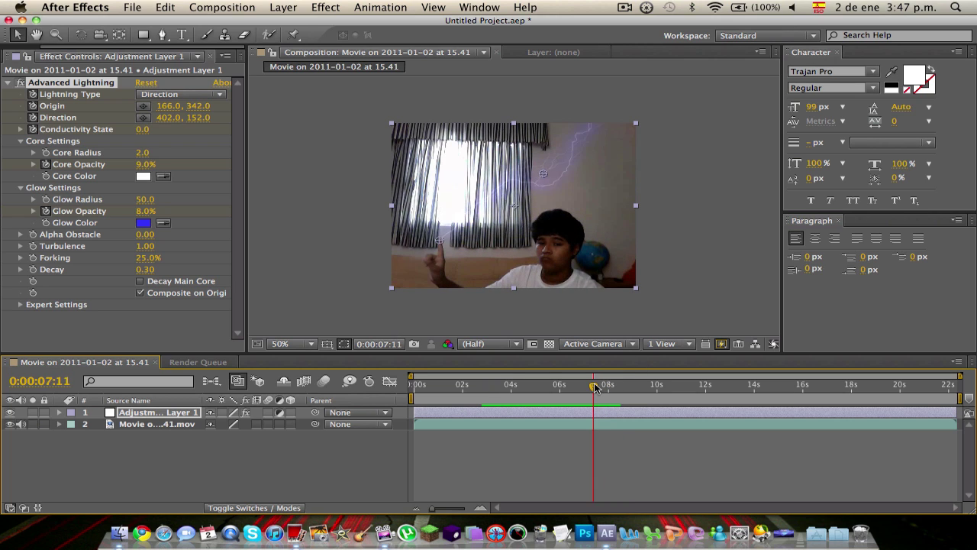
pyautogui.click(145, 165)
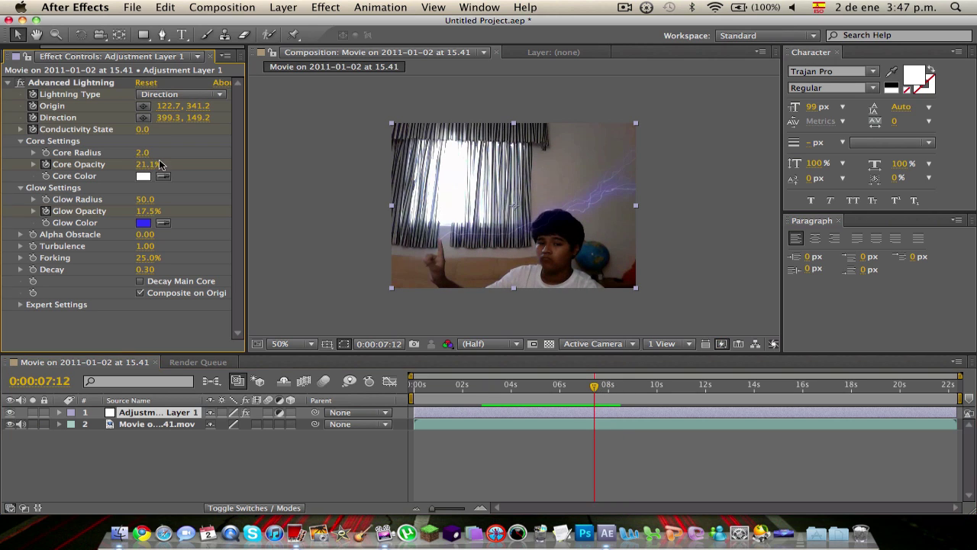
pyautogui.moveTo(151, 168); pyautogui.dragTo(186, 164)
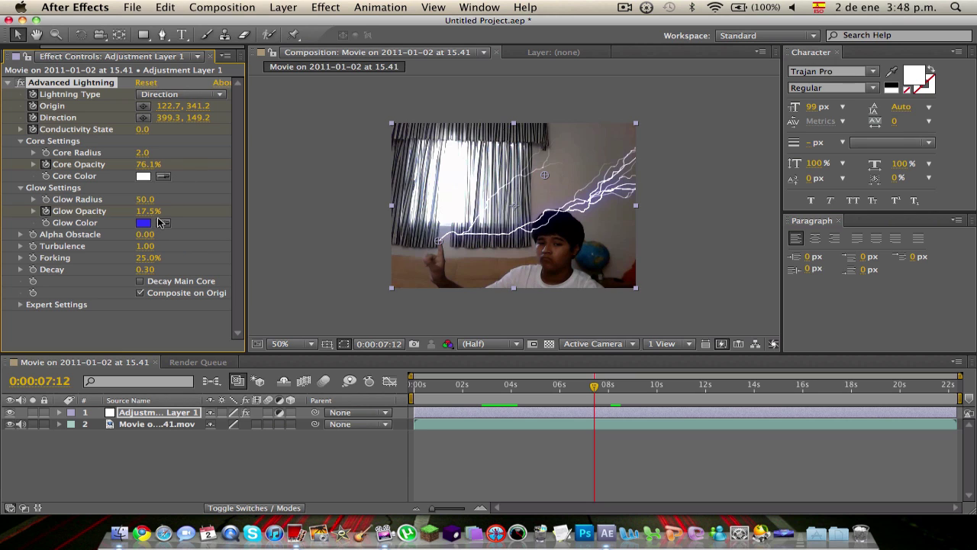
pyautogui.moveTo(149, 211); pyautogui.dragTo(184, 212)
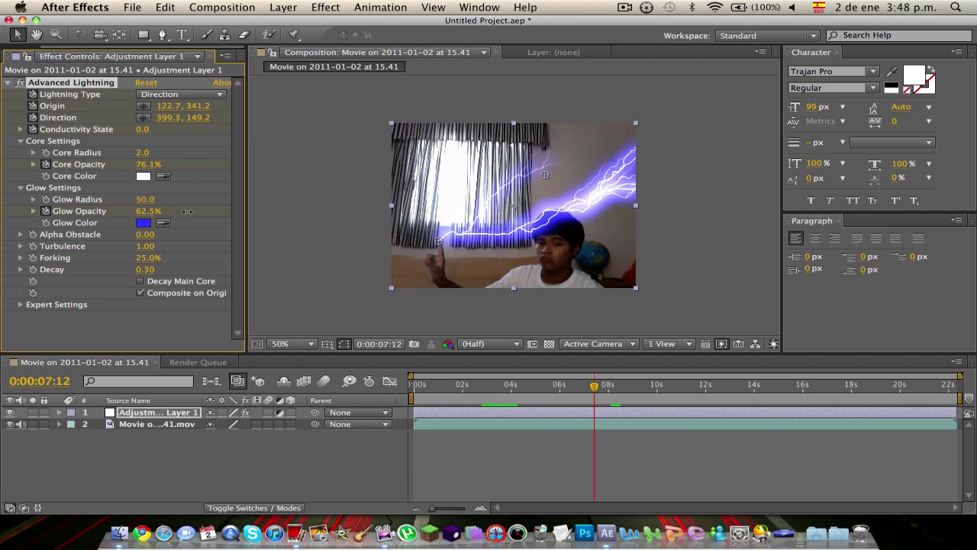
# At 0:00:08:02, key Core Opacity 74.2% and Glow Opacity 50.5%, then play to check the fade.
pyautogui.press('space')
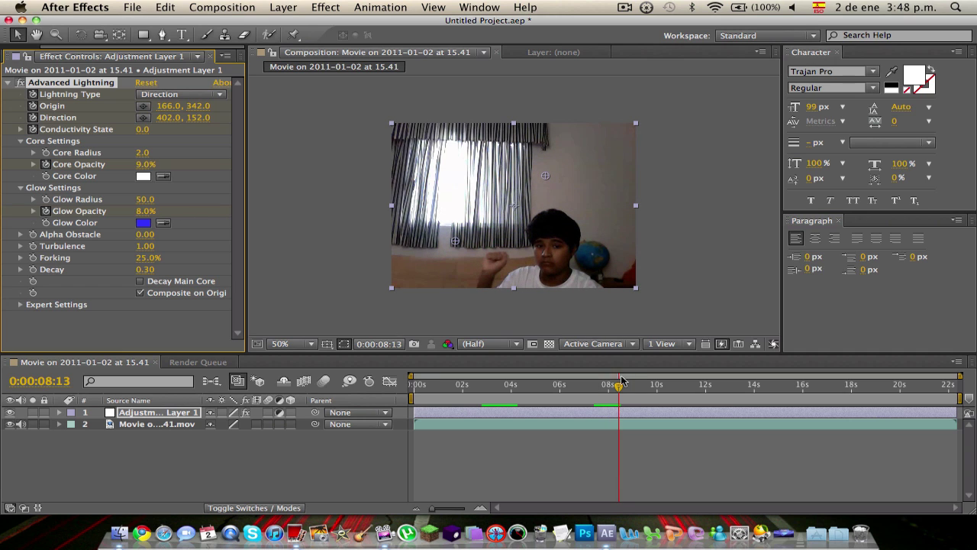
pyautogui.moveTo(619, 387); pyautogui.dragTo(610, 387)
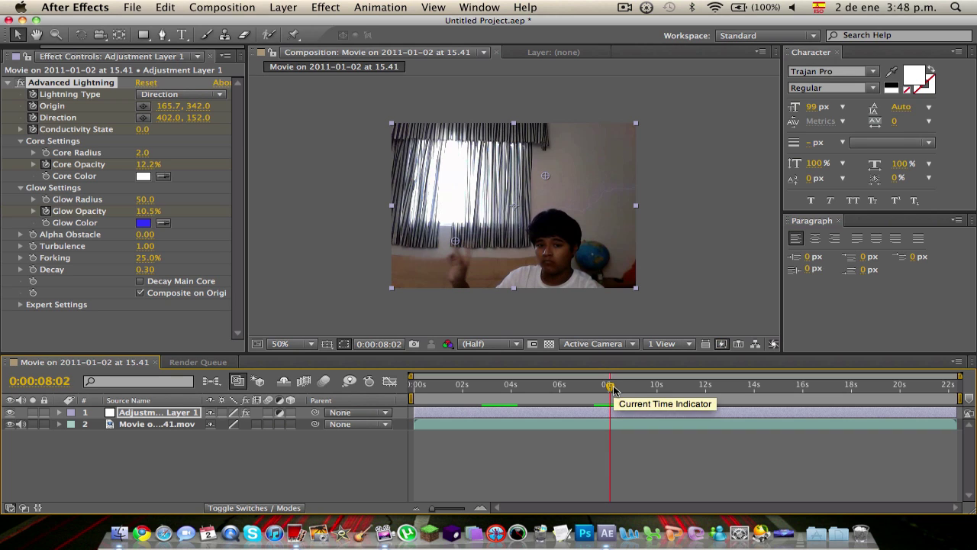
pyautogui.moveTo(143, 164); pyautogui.dragTo(187, 165)
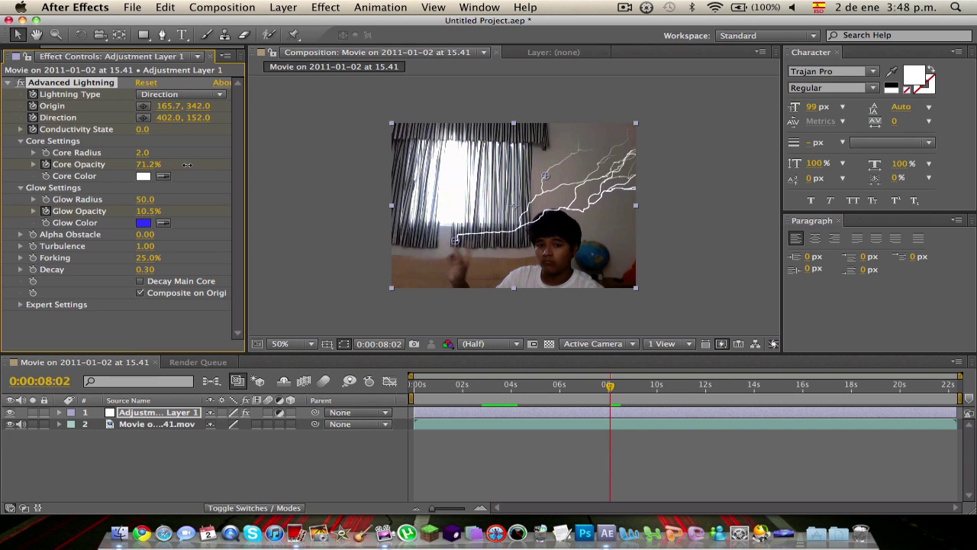
pyautogui.moveTo(145, 212); pyautogui.dragTo(180, 212)
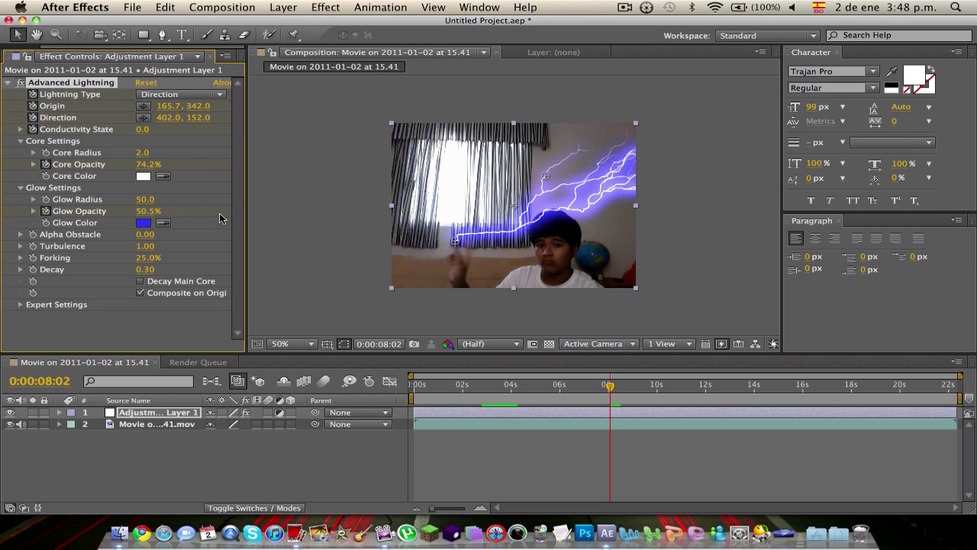
pyautogui.press('space')
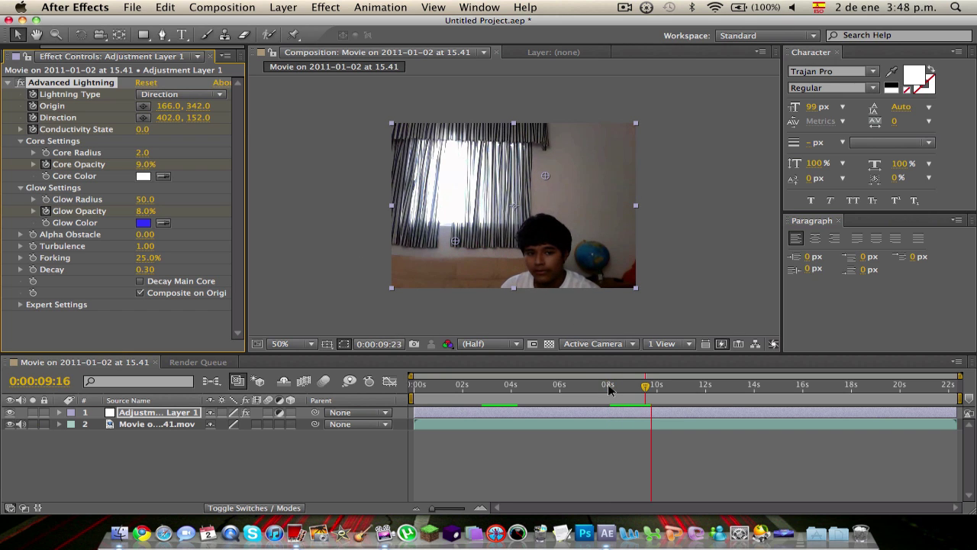
# Preview from 0:00:03:25, then set lightning Origin to 168.0, 330.0 and Direction to 420.0, 126.0.
pyautogui.press('space')
pyautogui.moveTo(607, 384); pyautogui.dragTo(508, 384)
pyautogui.press('space')
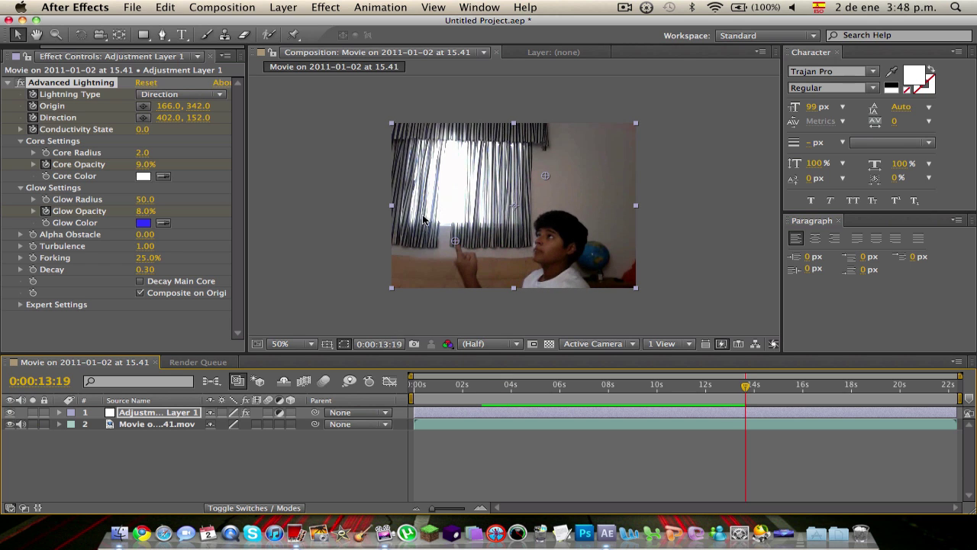
pyautogui.moveTo(455, 243); pyautogui.dragTo(455, 237)
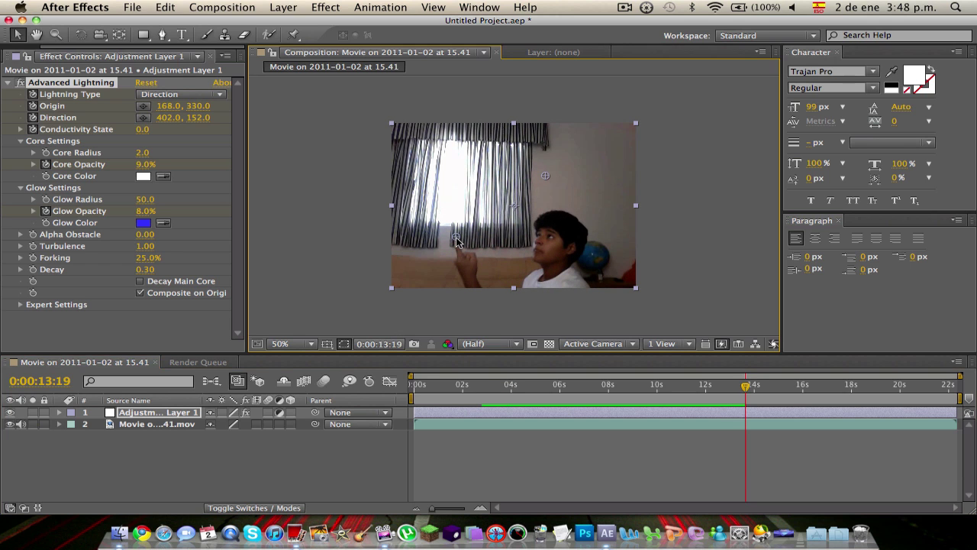
pyautogui.moveTo(547, 176); pyautogui.dragTo(552, 167)
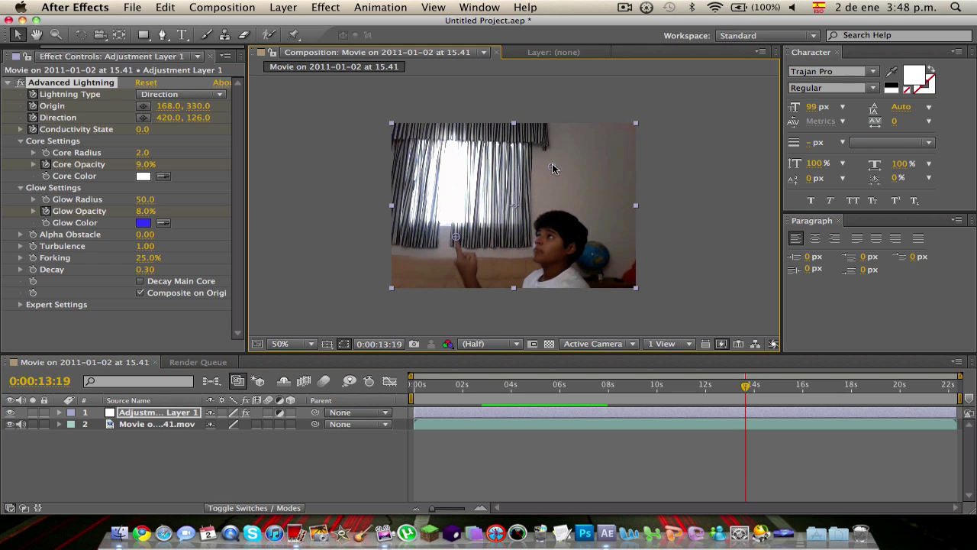